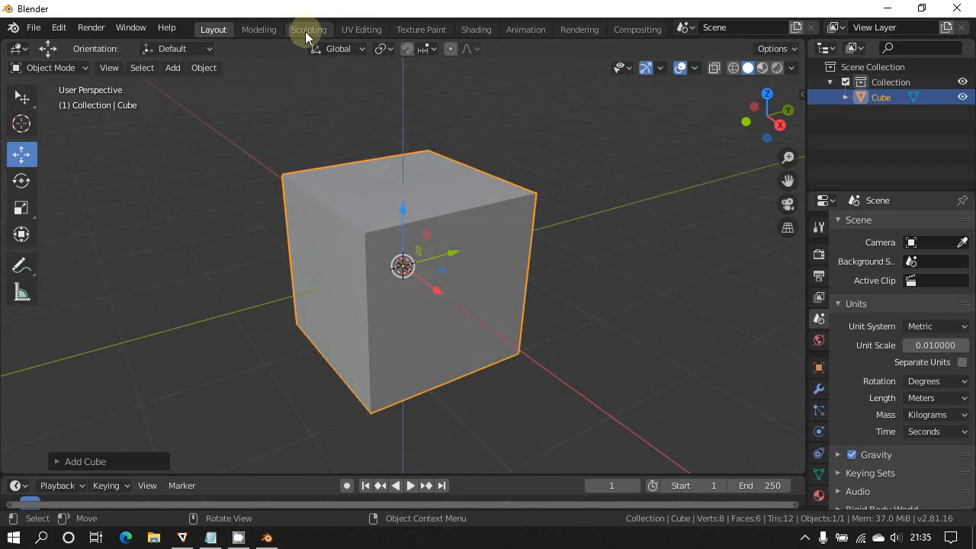
Switch to the Shading workspace and create a new material for the cube
left_click(475, 31)
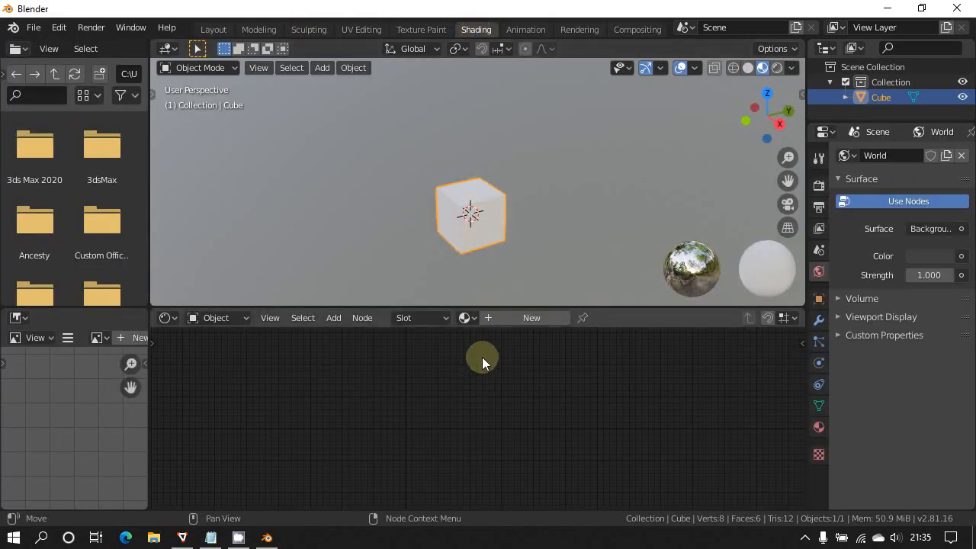
left_click(487, 318)
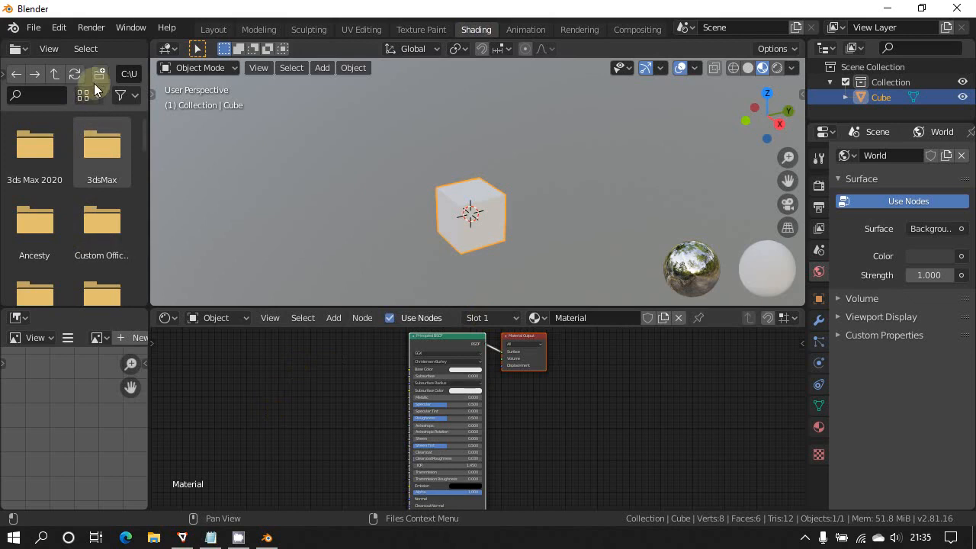
Widen the file browser area and browse to the MD3_Export folder on the Desktop
left_click_drag(149, 153, 268, 185)
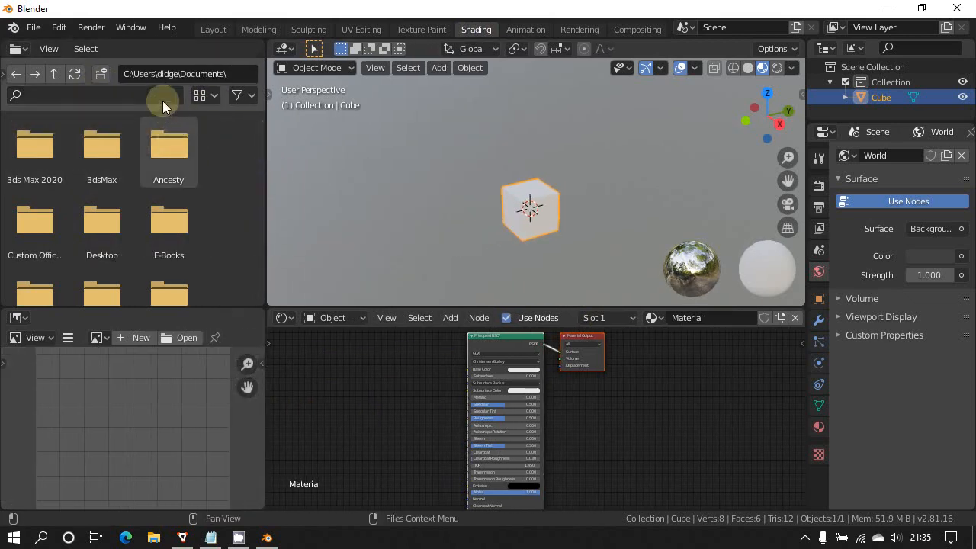
left_click(57, 75)
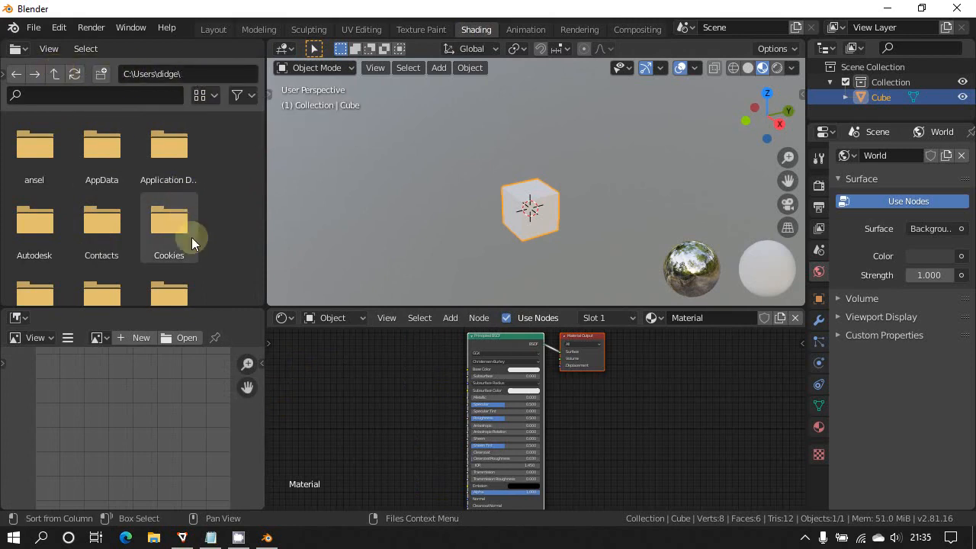
scroll(206, 237, "down", 2)
left_click(42, 236)
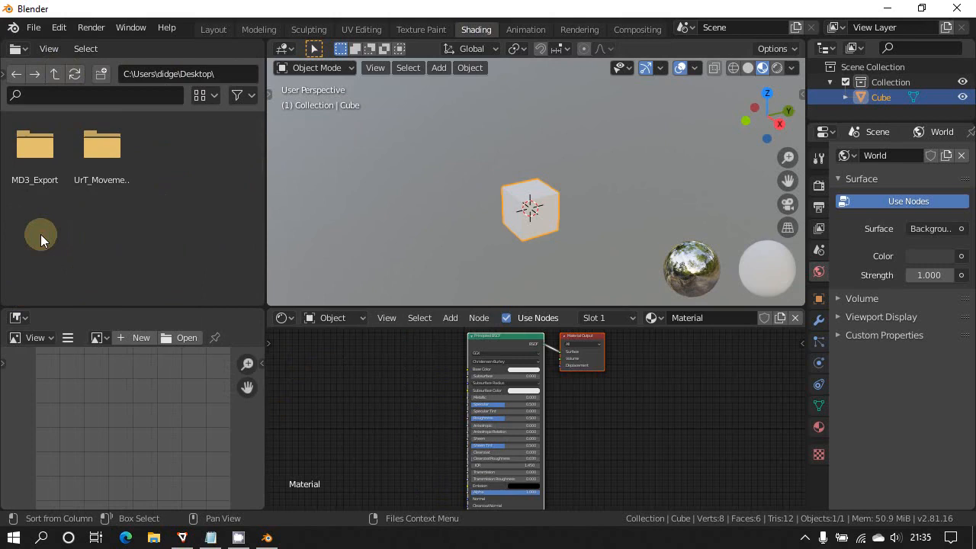
double_click(42, 149)
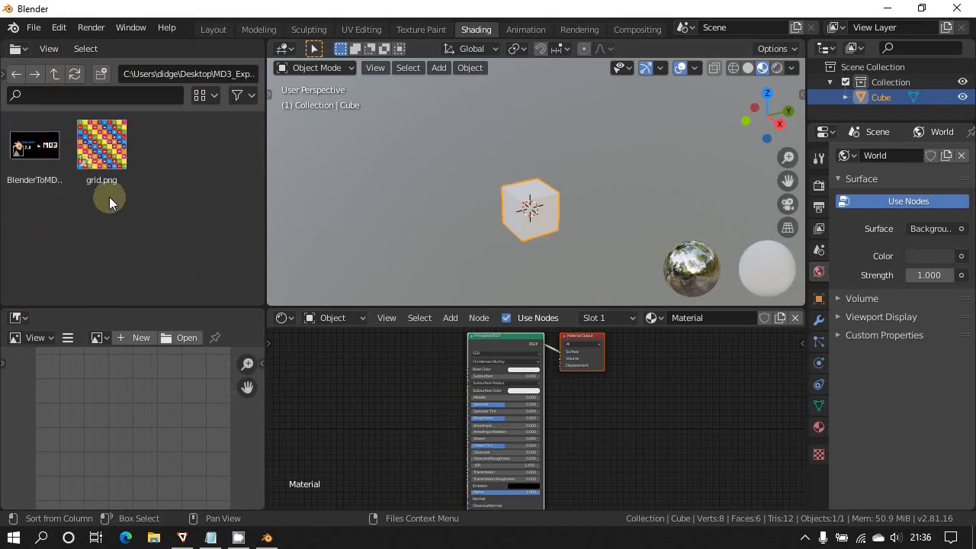
Add grid.png to the material as an image texture node and connect its Color output to the Principled BSDF's Base Color
left_click_drag(103, 145, 381, 412)
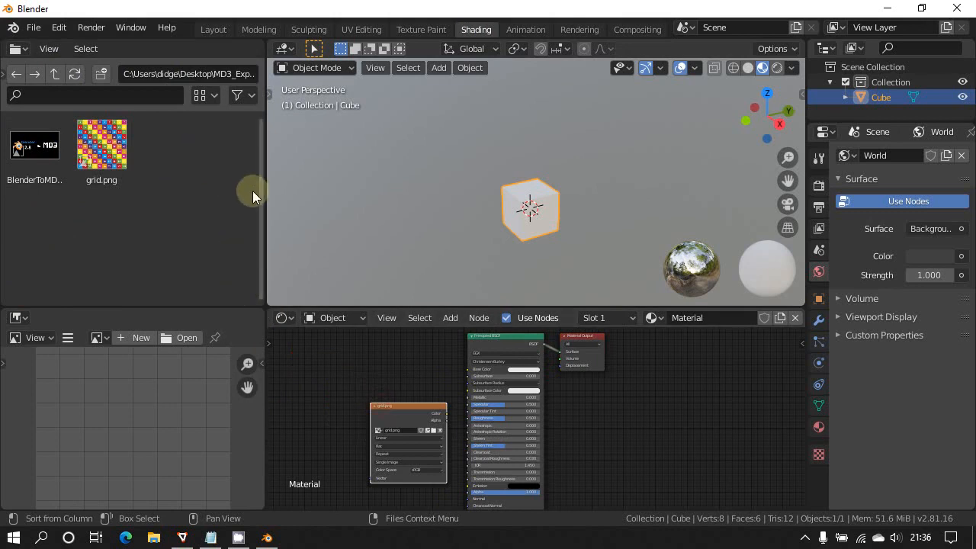
left_click_drag(264, 199, 138, 194)
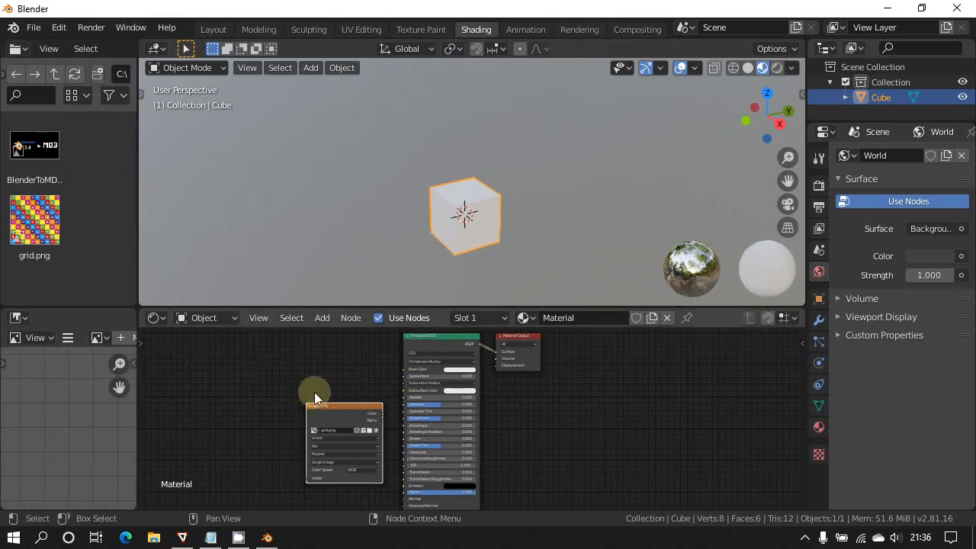
left_click_drag(326, 405, 272, 344)
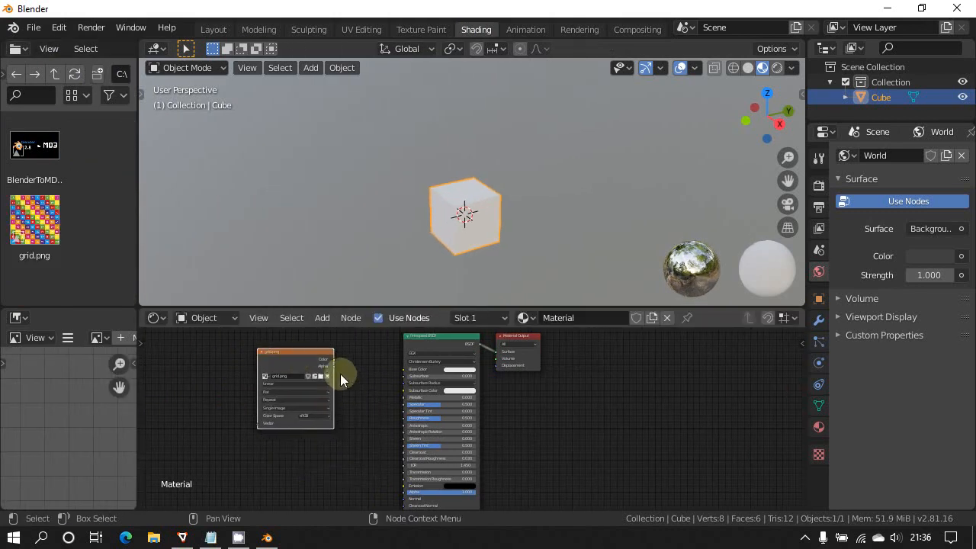
left_click_drag(333, 359, 402, 370)
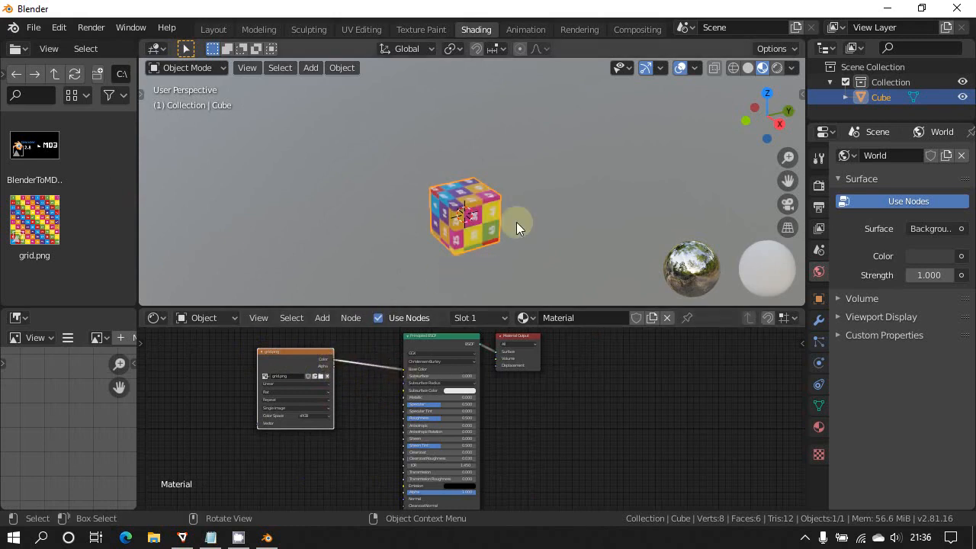
scroll(516, 222, "up", 3)
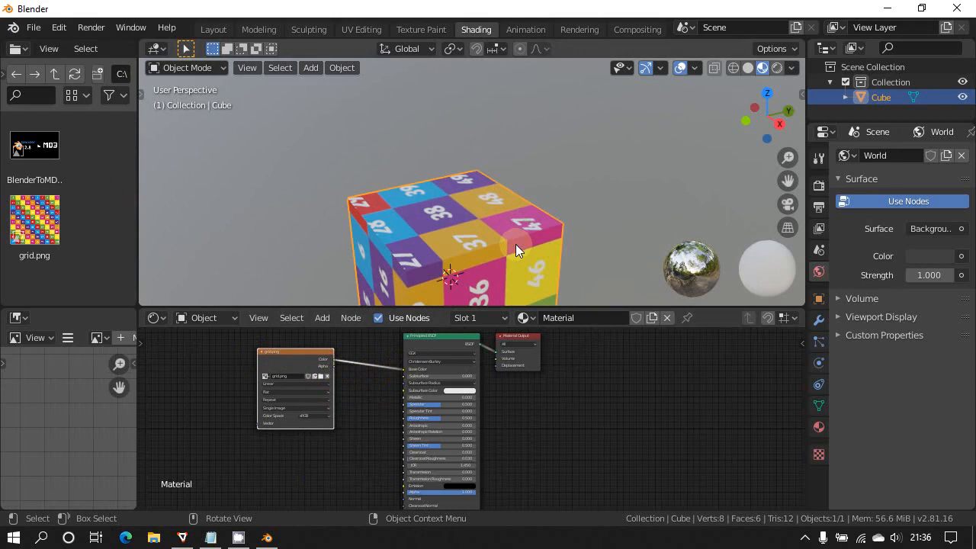
middle_click_drag(515, 244, 509, 140)
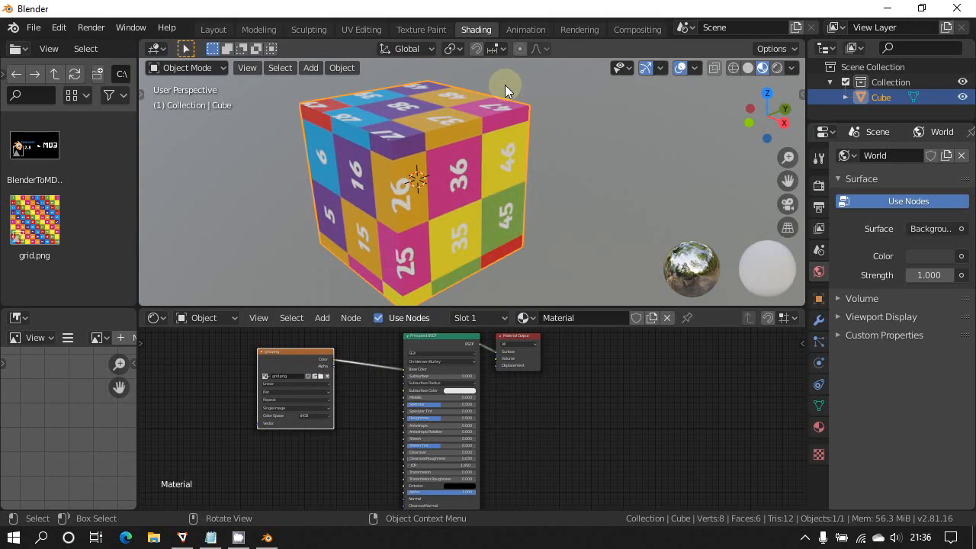
Examine the cube's UV layout over grid.png and the UV map name in the UV Editing workspace
left_click(351, 29)
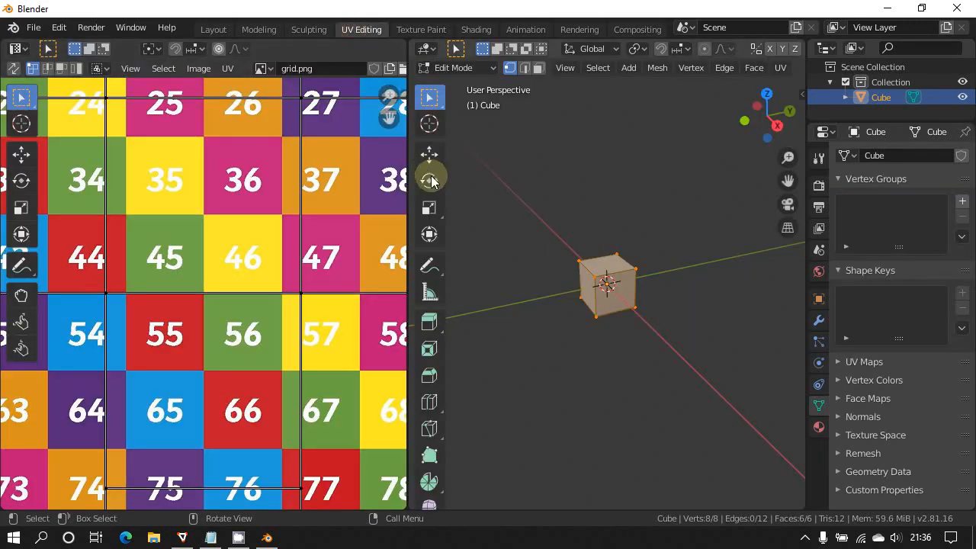
scroll(251, 276, "down", 5)
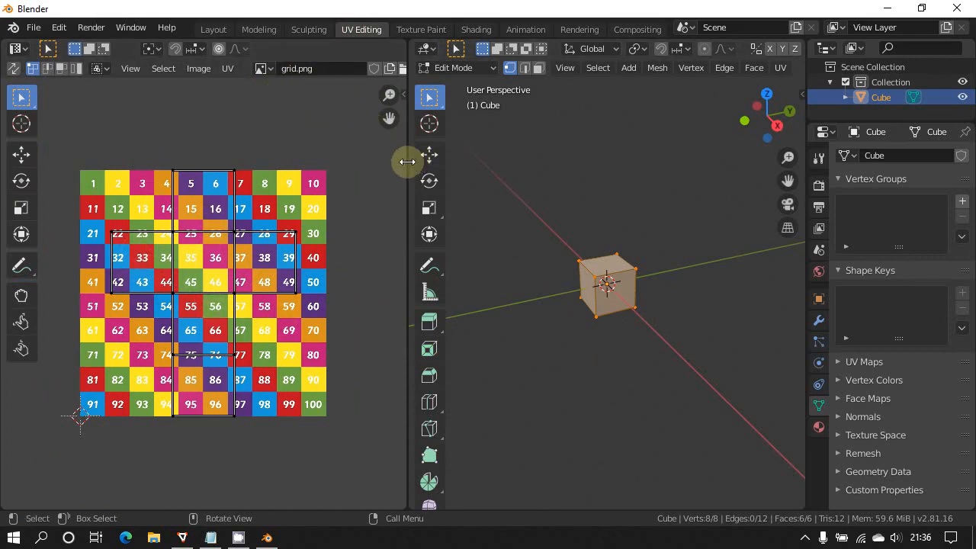
left_click_drag(407, 164, 495, 179)
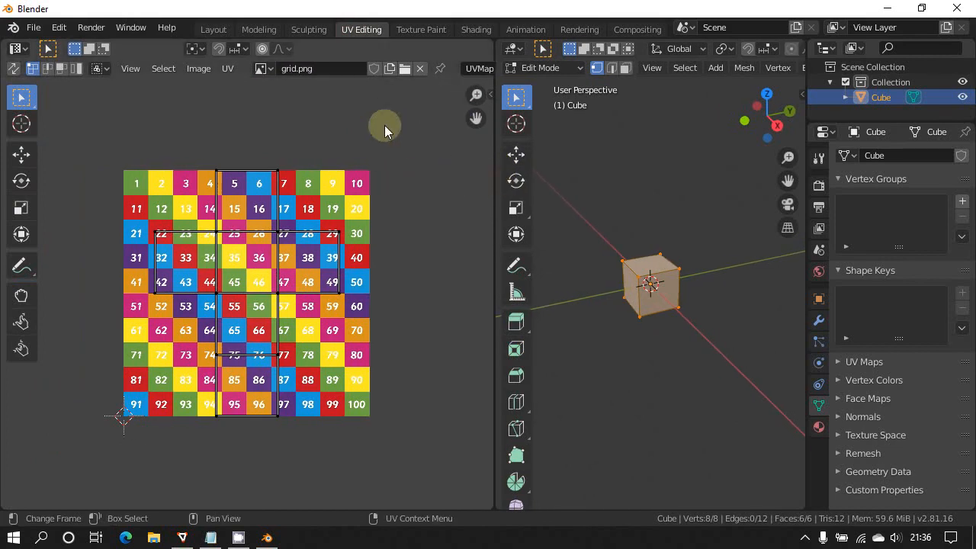
scroll(420, 71, "down", 4)
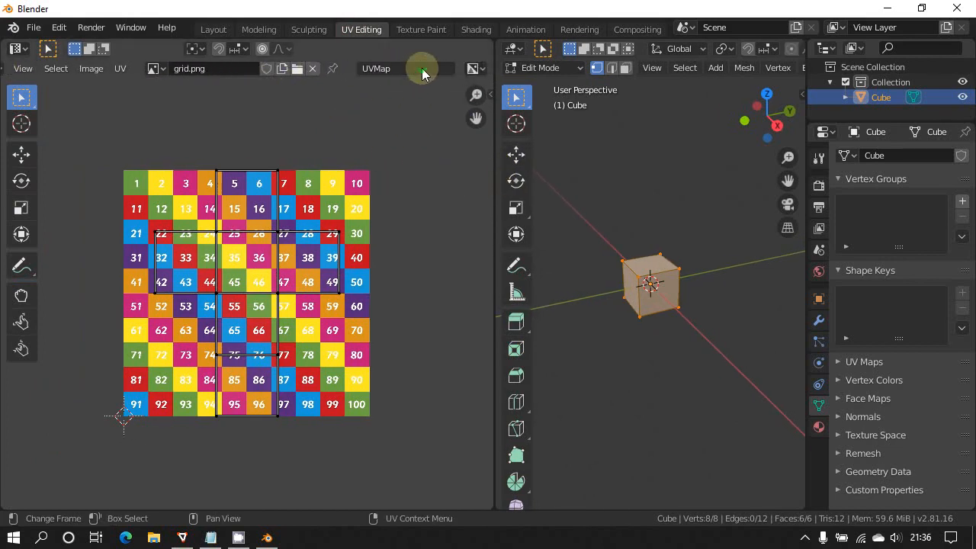
scroll(421, 70, "up", 4)
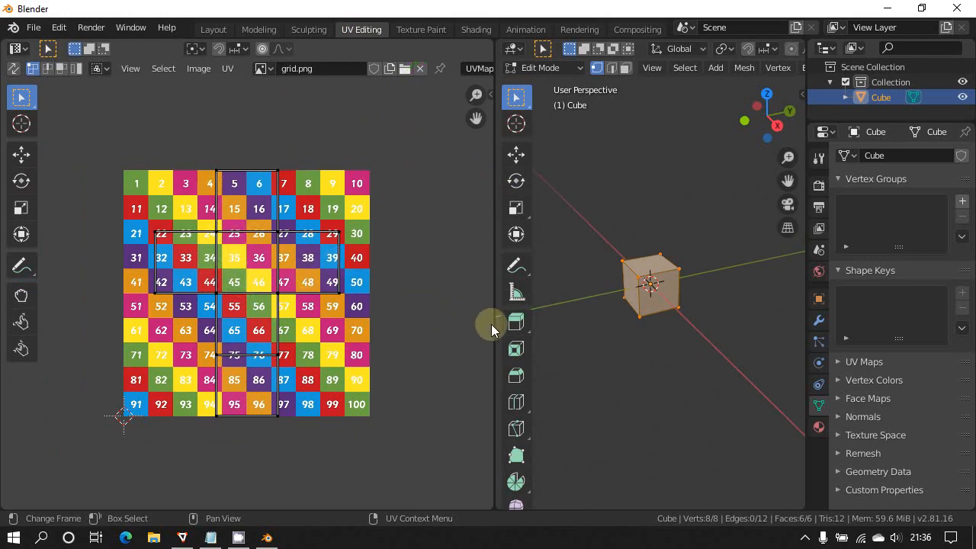
left_click_drag(492, 324, 367, 320)
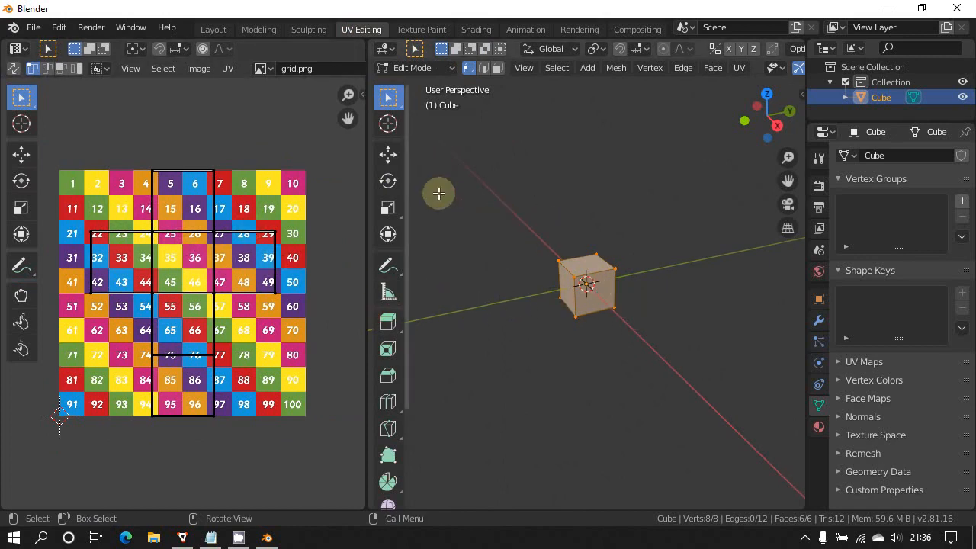
Show the cube with material preview shading in the Modeling workspace and switch it to Object Mode
left_click(250, 33)
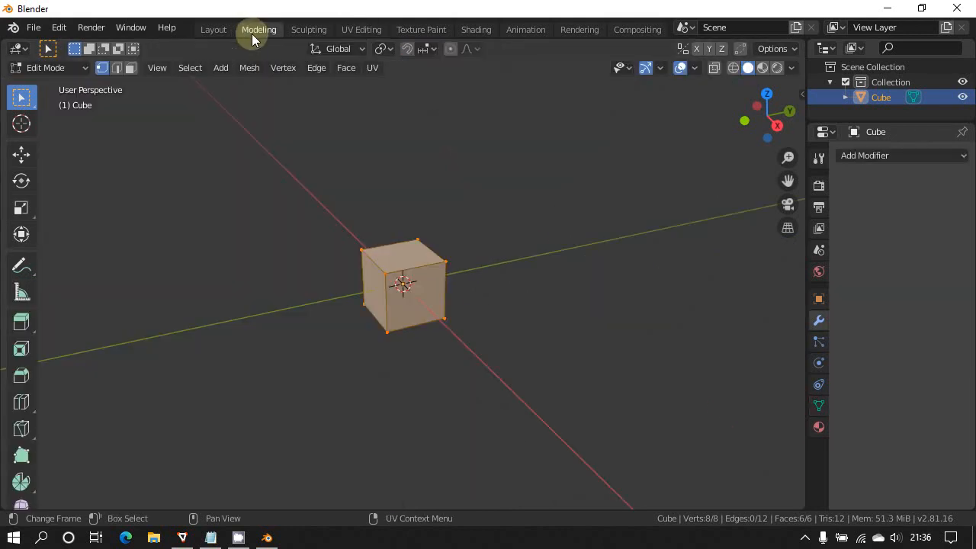
left_click(761, 67)
middle_click_drag(477, 328, 488, 344)
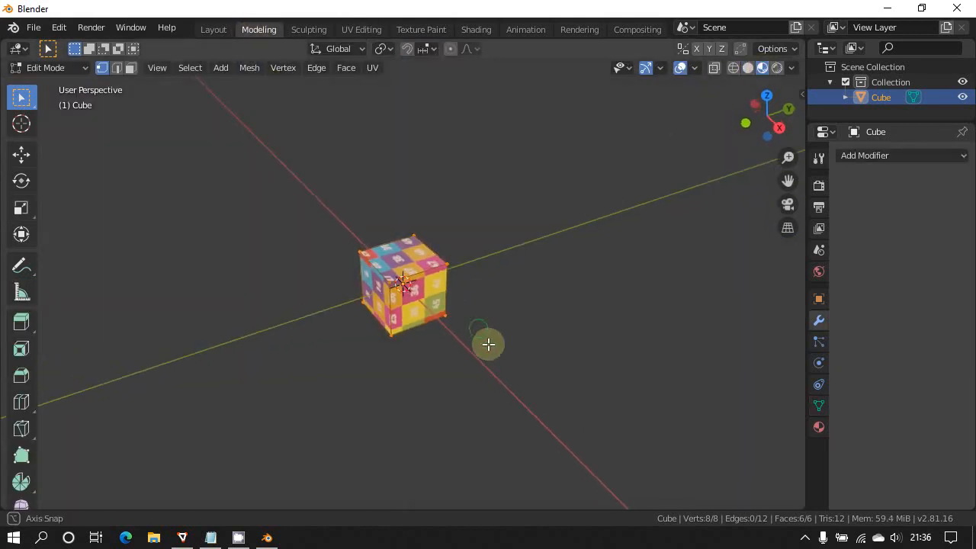
key("Tab")
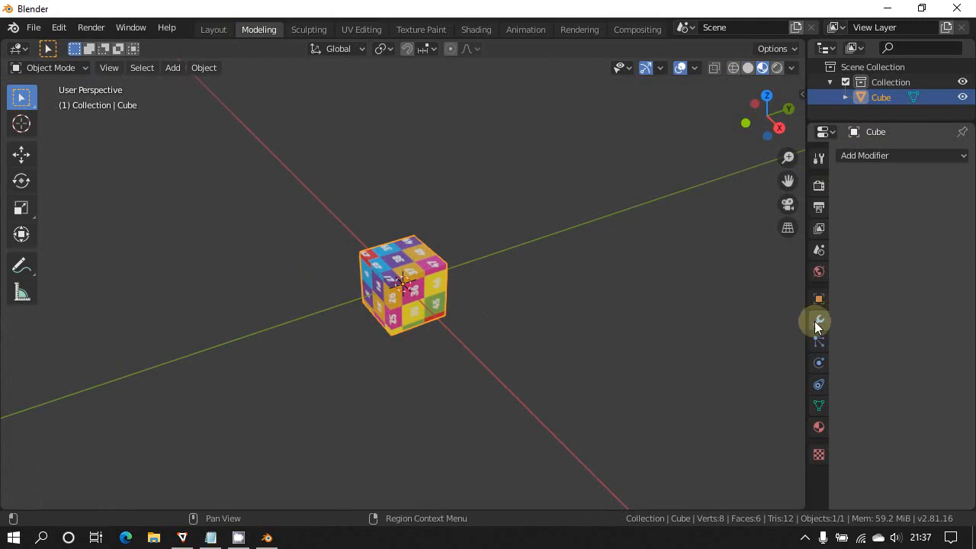
Widen the properties area and add a Triangulate modifier to the cube
left_click_drag(807, 316, 746, 318)
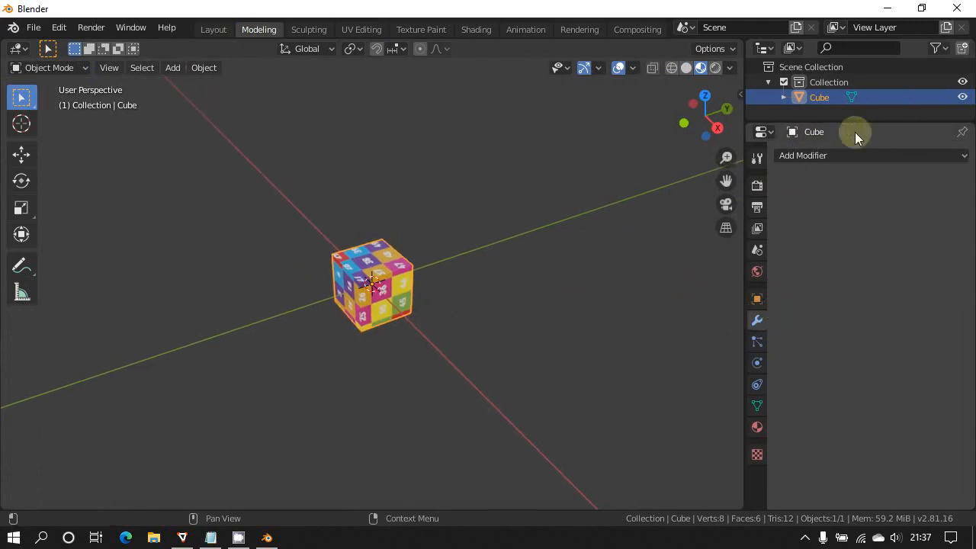
left_click(960, 155)
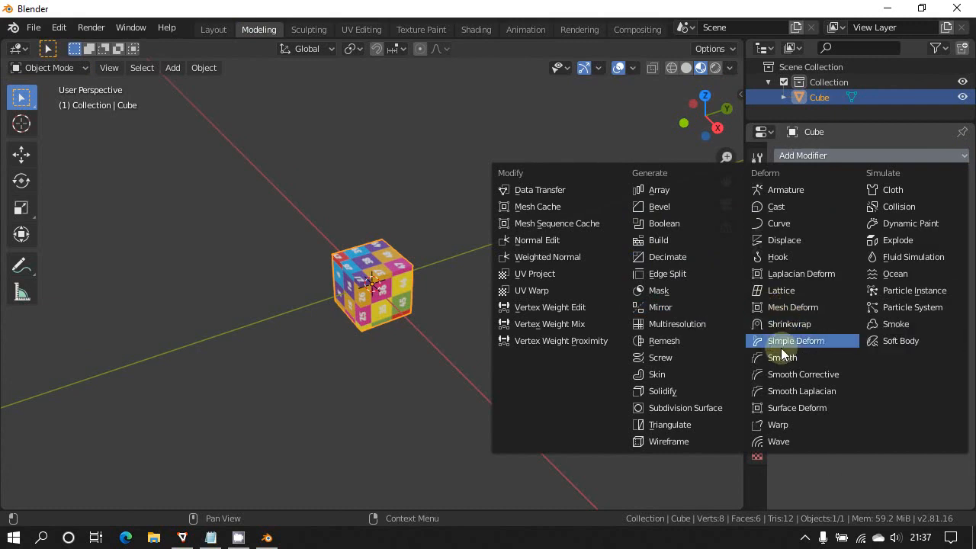
left_click(676, 423)
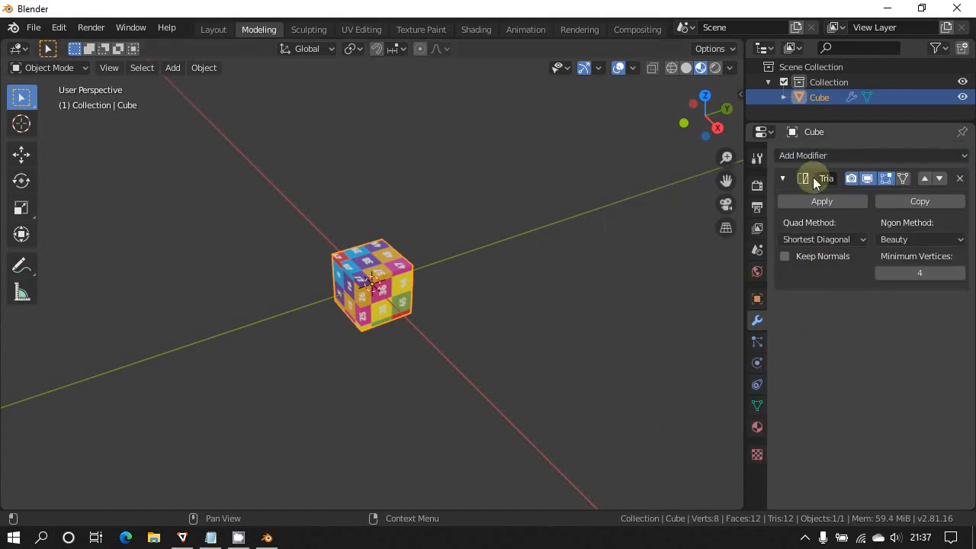
Inspect the cube's triangulation in wireframe shading, and return to material preview shading
scroll(516, 283, "up", 5)
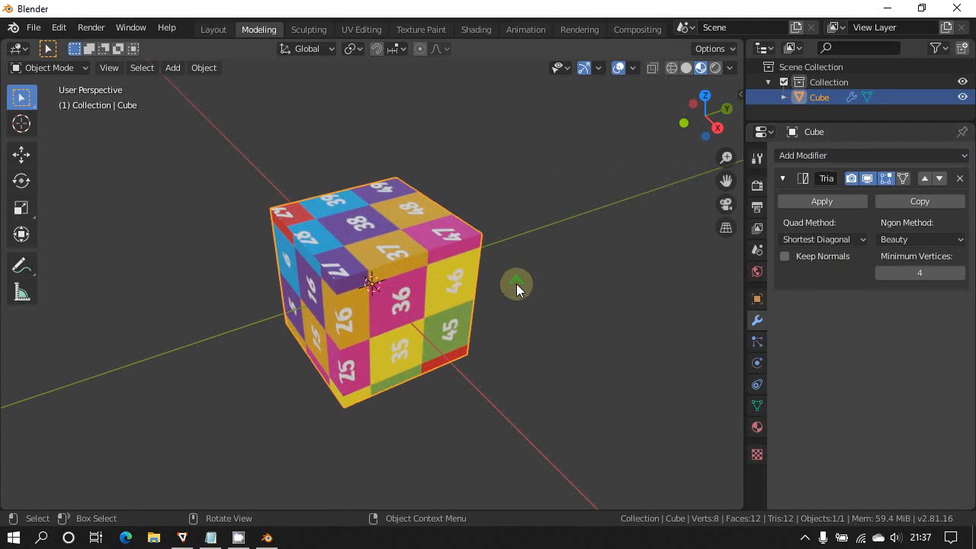
left_click(671, 68)
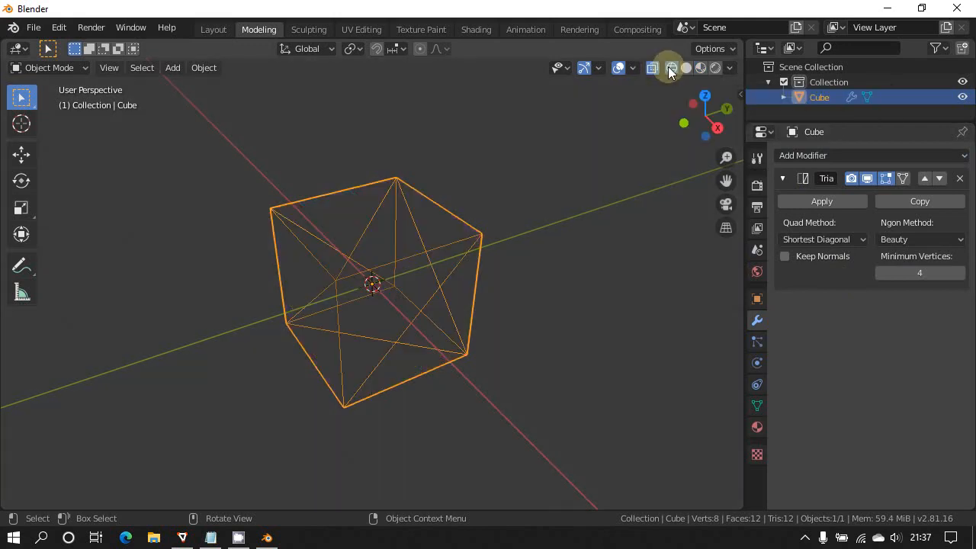
mouse_move(437, 352)
middle_mouse_down()
mouse_move(447, 327)
mouse_move(387, 235)
mouse_move(453, 321)
mouse_move(454, 345)
middle_mouse_up()
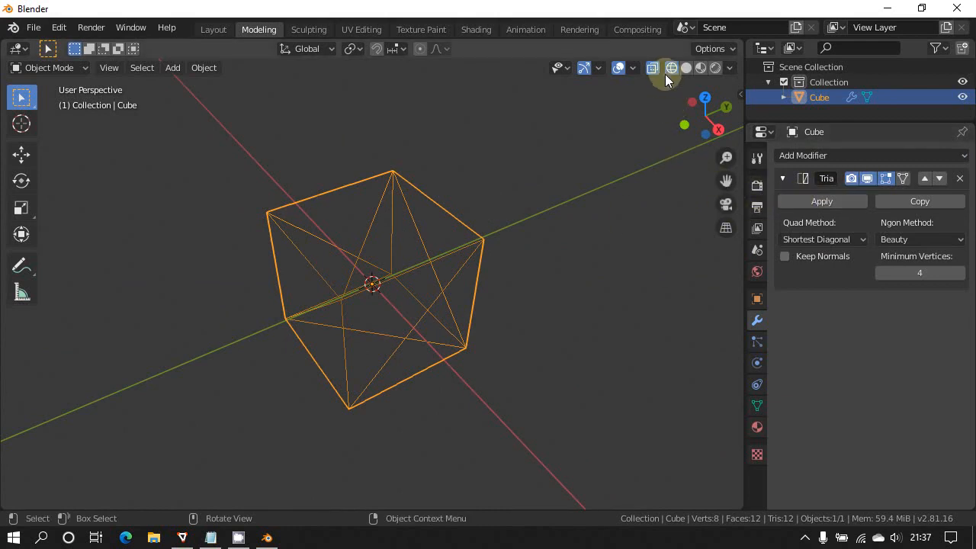
left_click(700, 67)
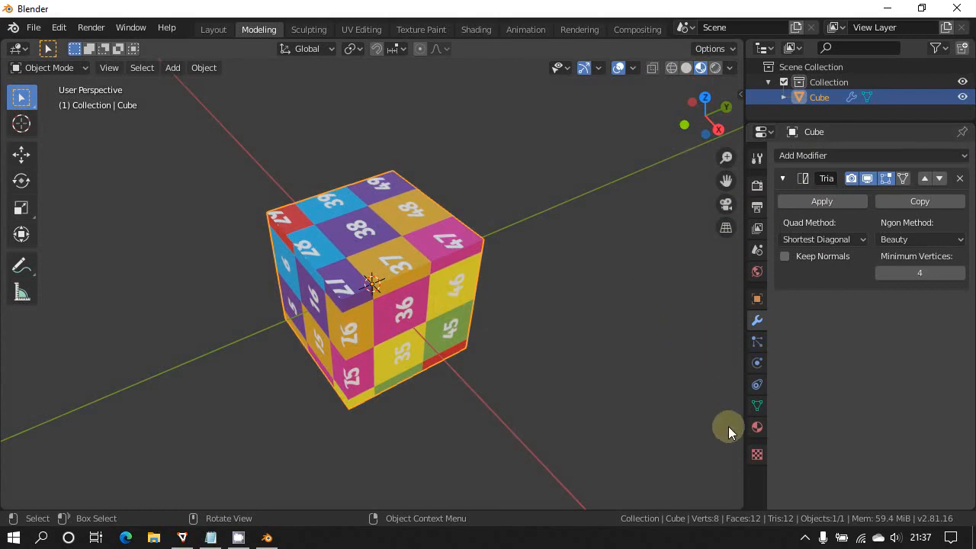
Check the grid.png texture in the Shading workspace, and add a custom property to the cube object in the Modeling workspace
left_click(759, 299)
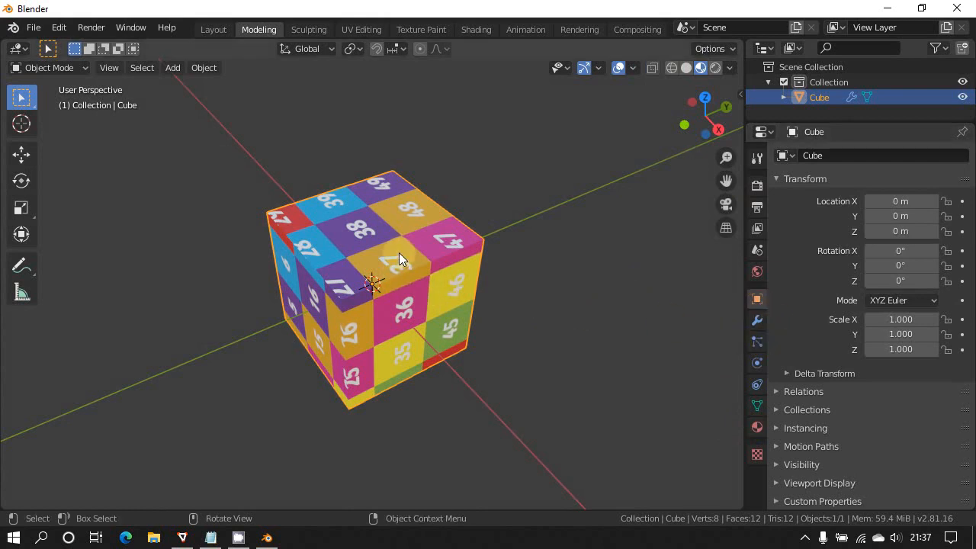
left_click(475, 29)
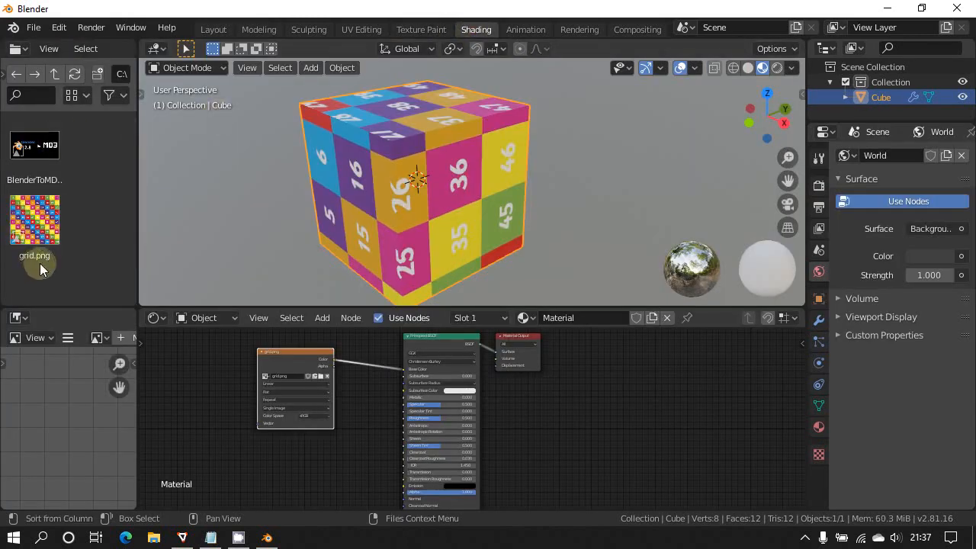
left_click(258, 29)
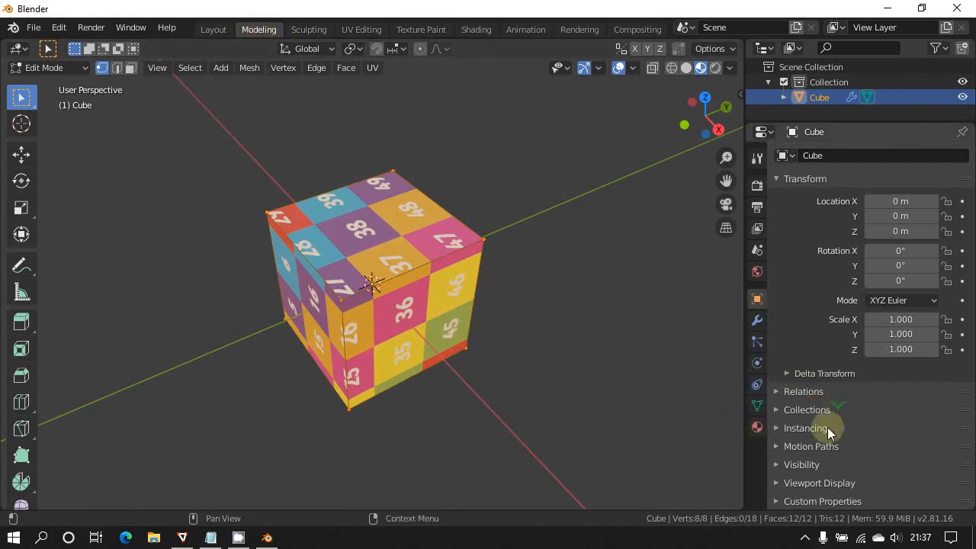
left_click(775, 501)
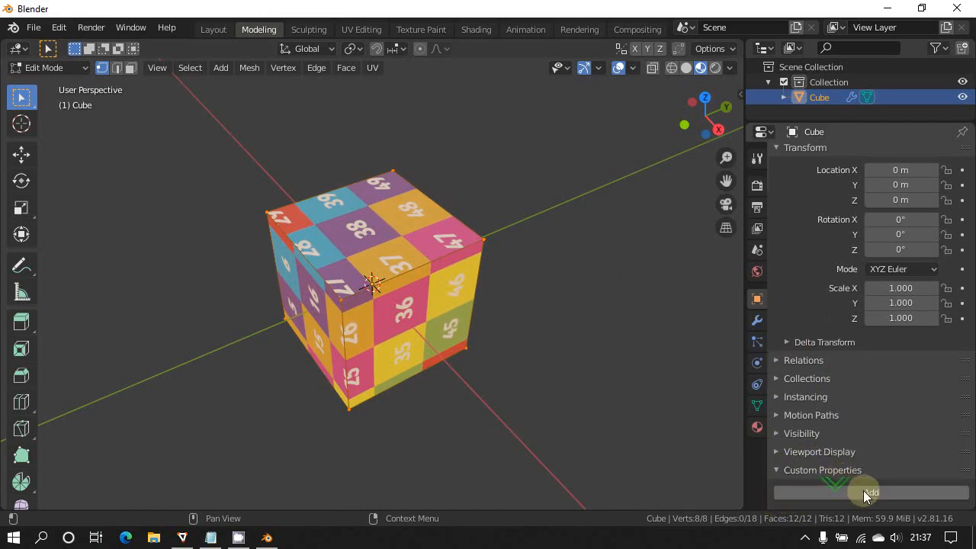
left_click(818, 492)
scroll(834, 486, "down", 1)
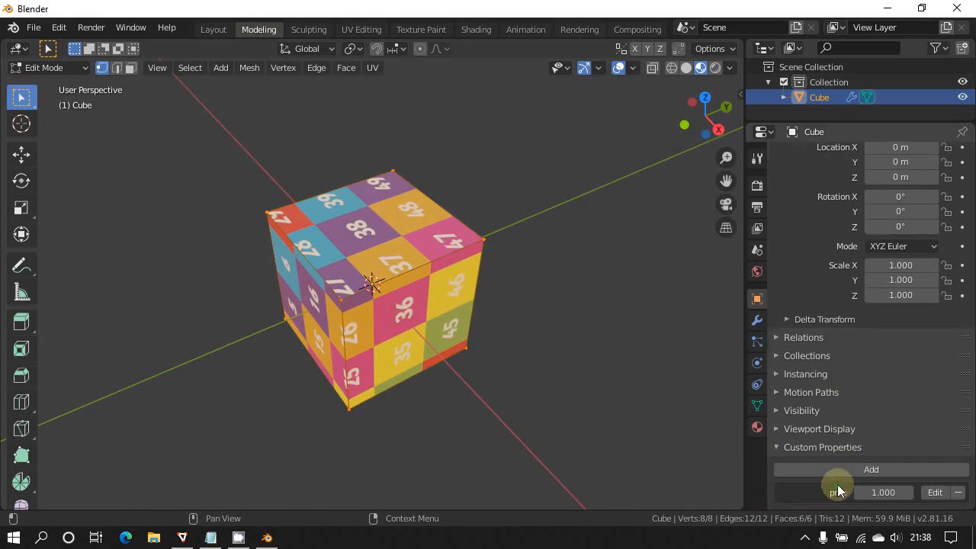
Edit the cube's new custom property and set its name to md3shader
left_click(935, 492)
left_click(816, 372)
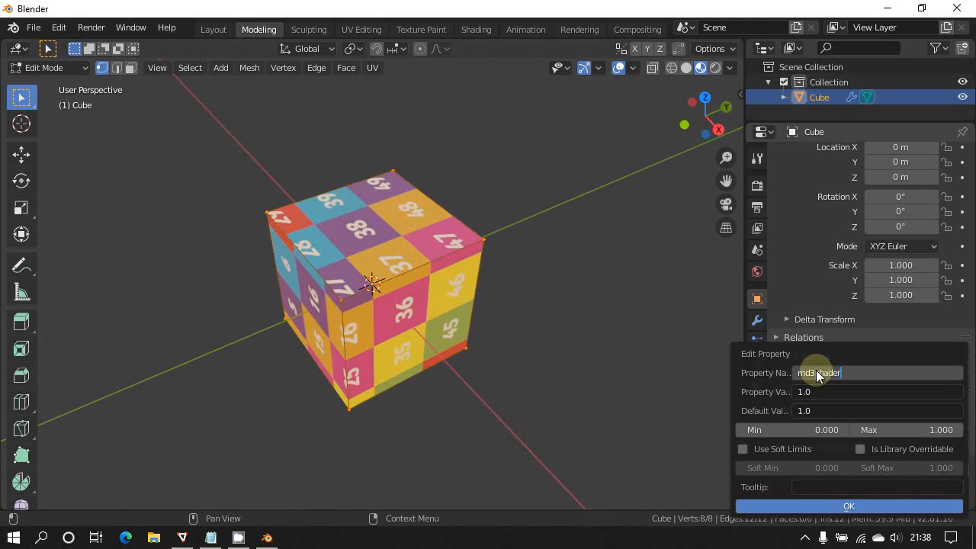
key("Return")
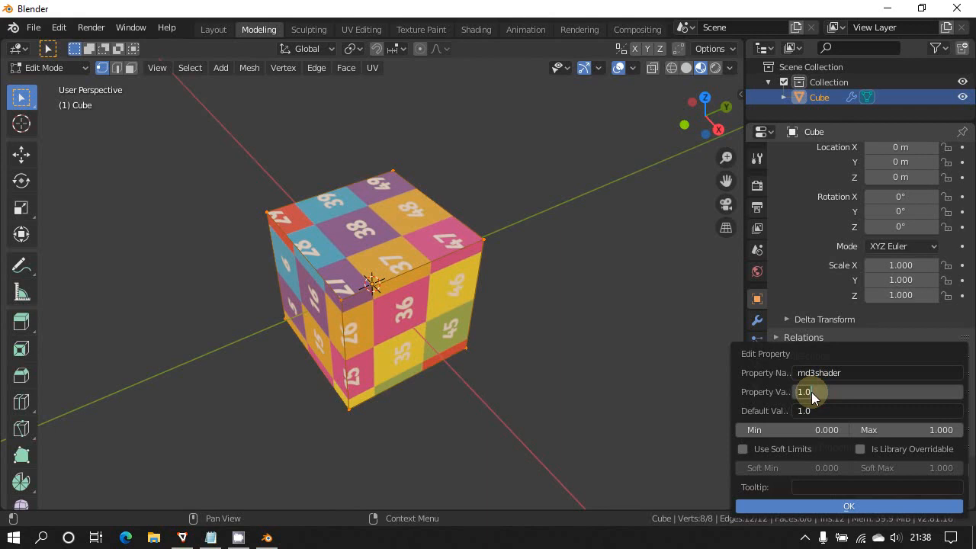
Set the md3shader property's value to grid.png, confirm the property, and return the cube to Object Mode
type("grid.png")
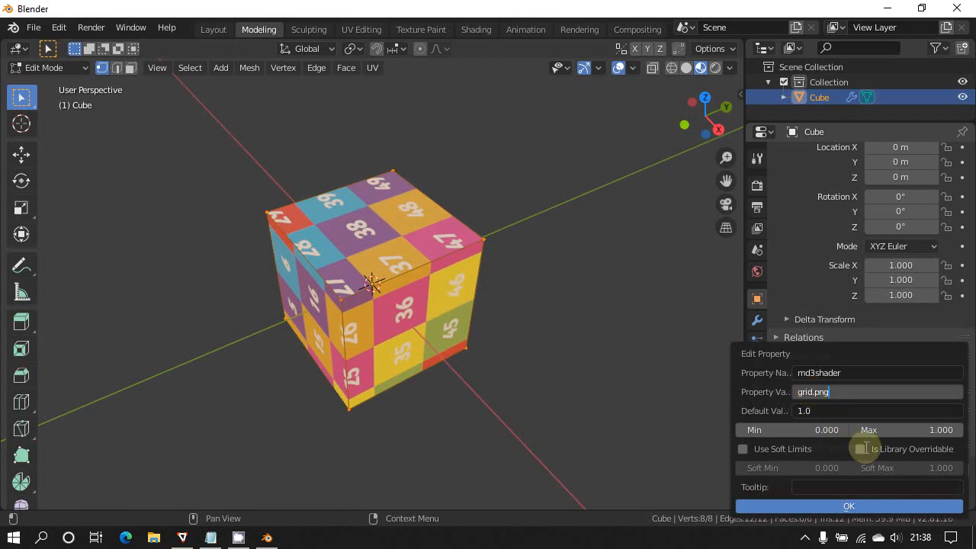
left_click(856, 506)
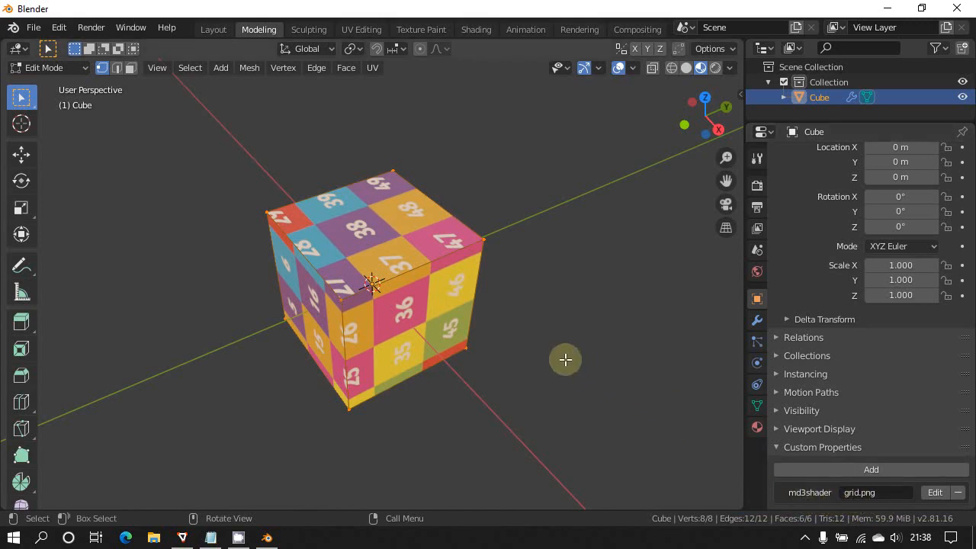
key("Tab")
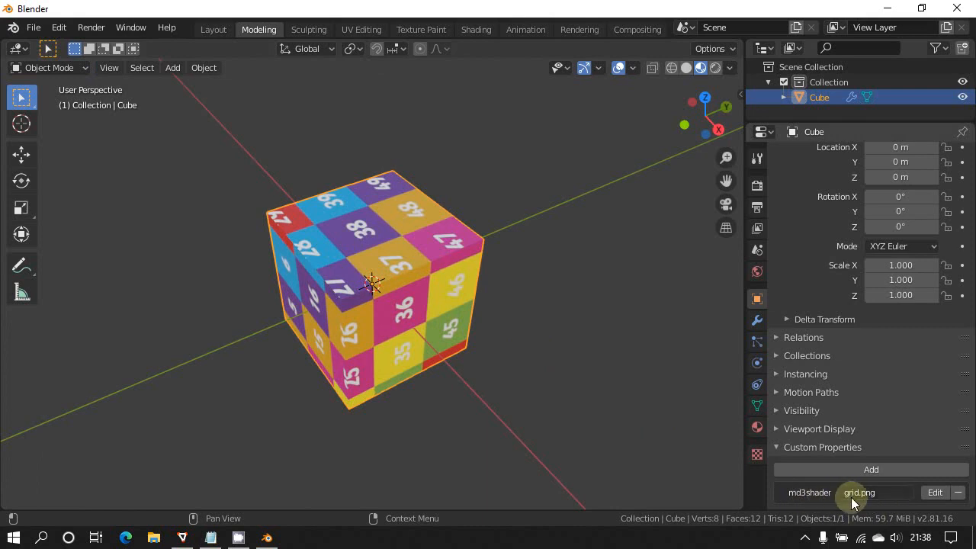
middle_click_drag(425, 369, 452, 357)
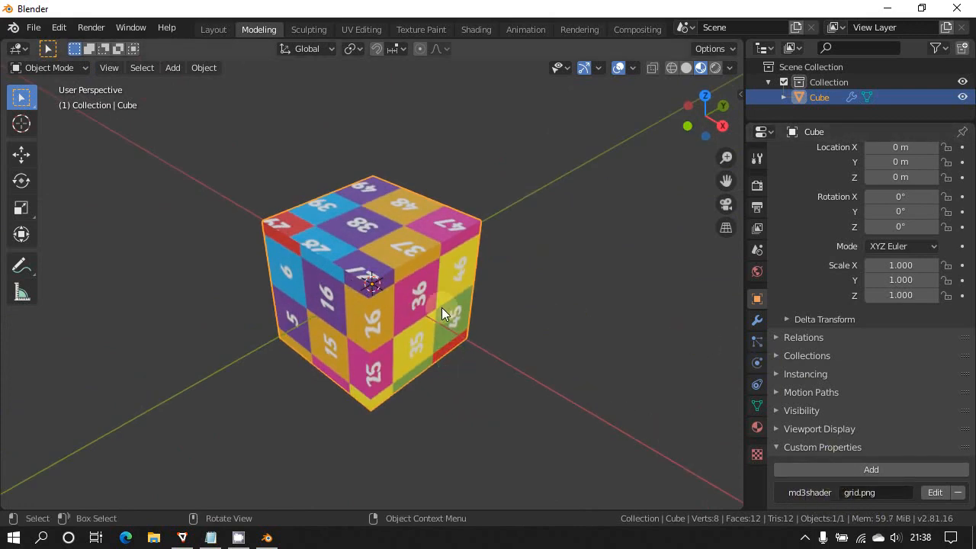
scroll(492, 329, "up", 2)
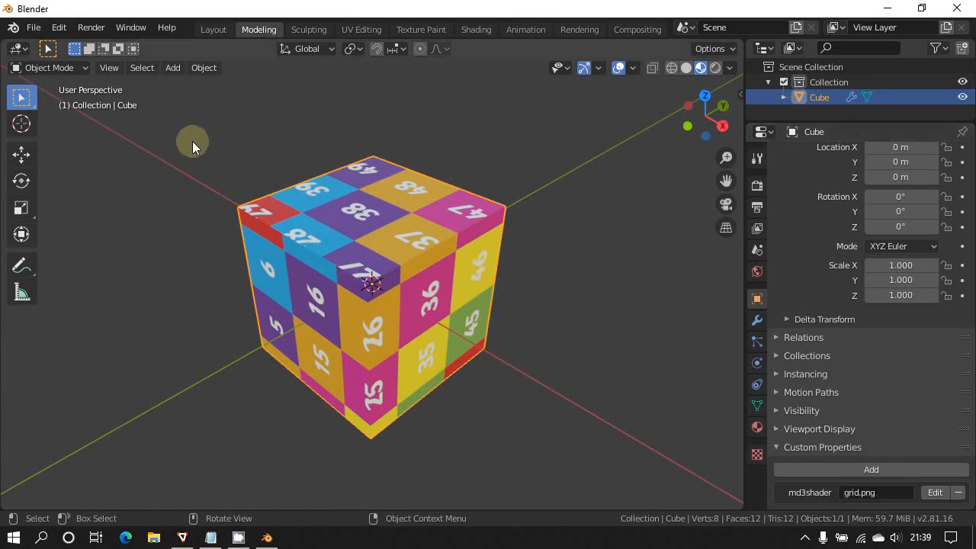
Check in the preferences that the Import-Export: MD3 (+shaders) add-on is enabled, and view its details
left_click(36, 30)
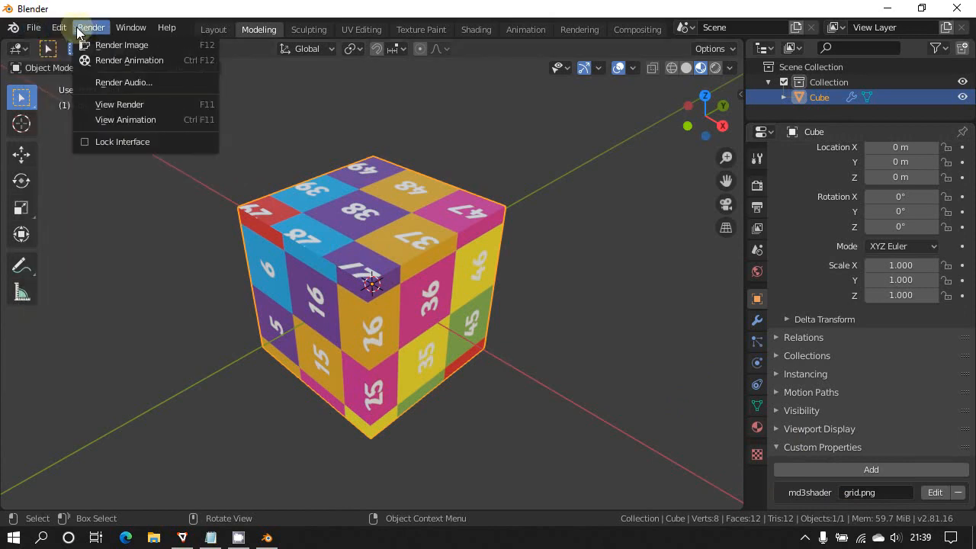
mouse_move(57, 29)
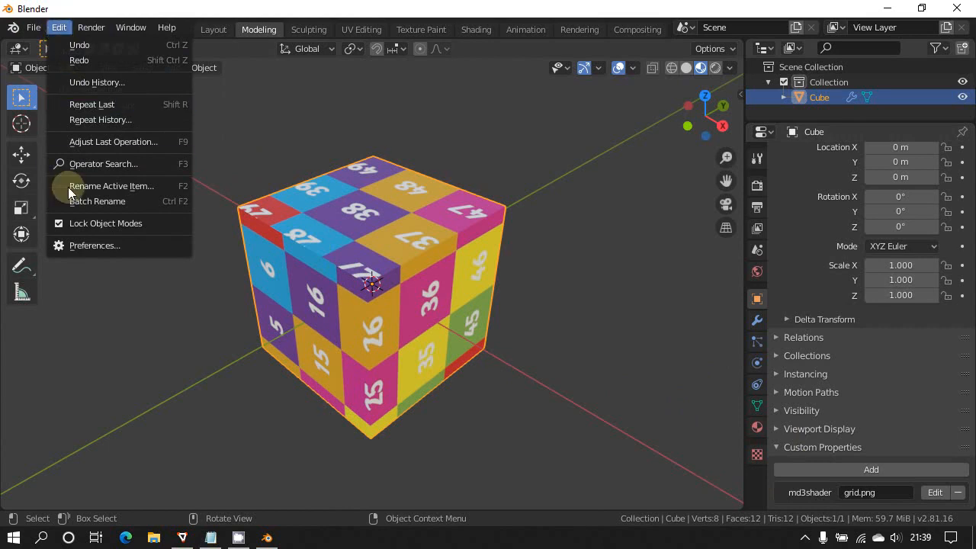
left_click(83, 245)
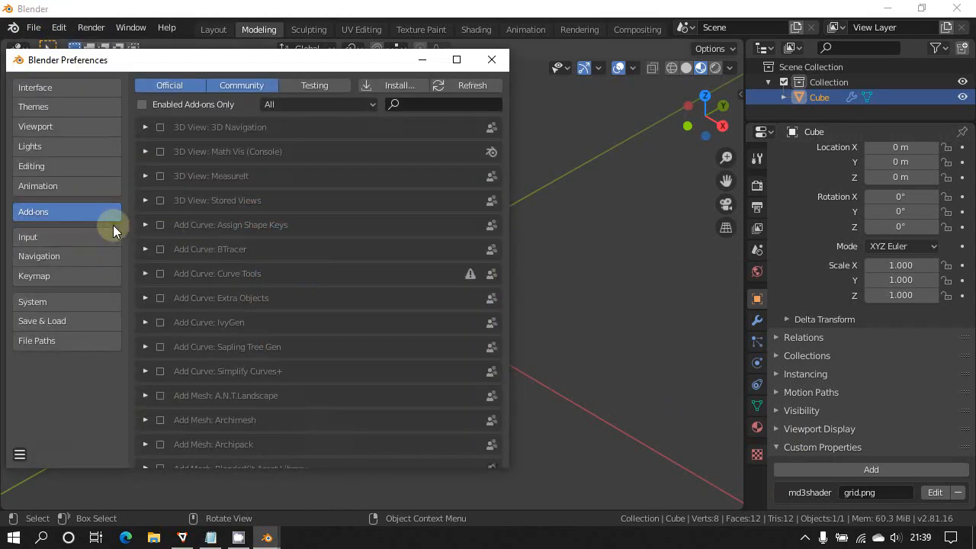
scroll(317, 255, "down", 10)
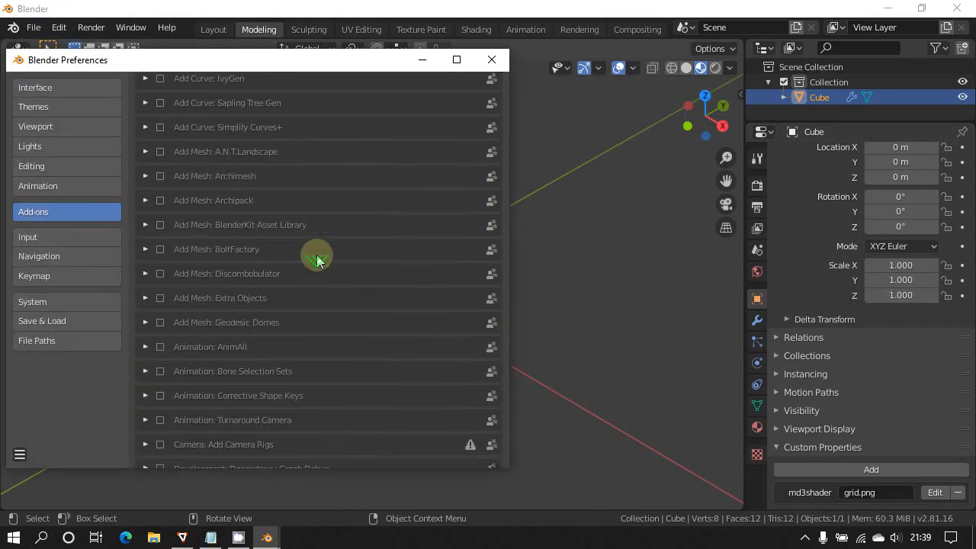
scroll(317, 257, "down", 9)
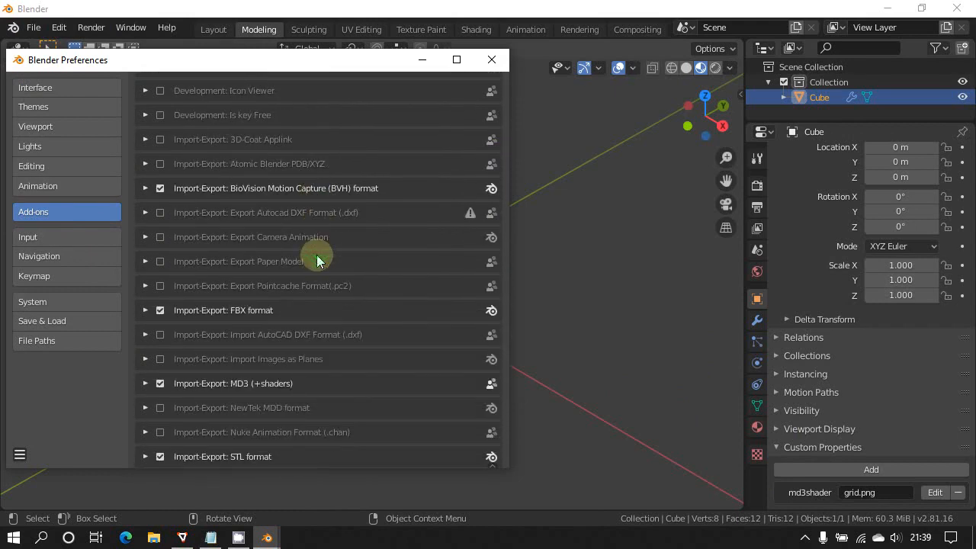
scroll(296, 373, "down", 1)
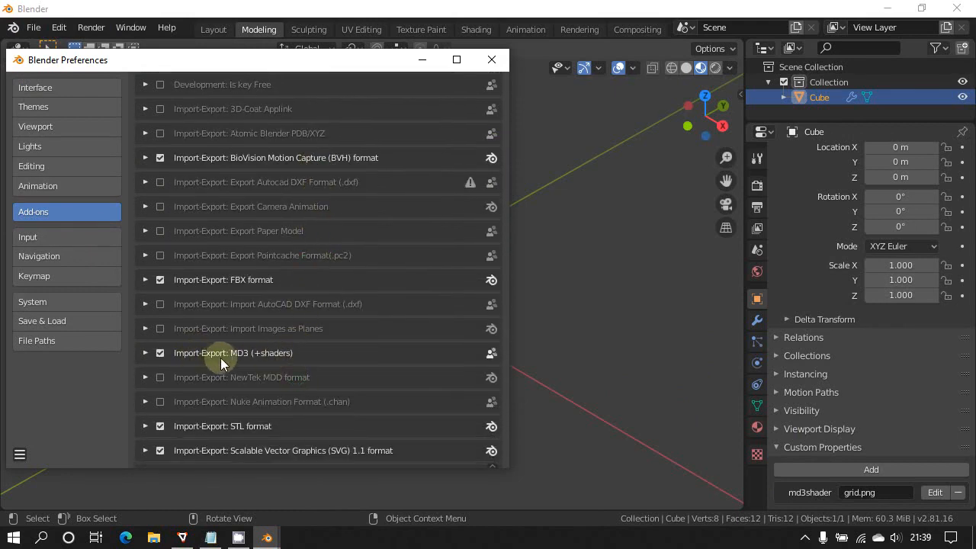
left_click(145, 353)
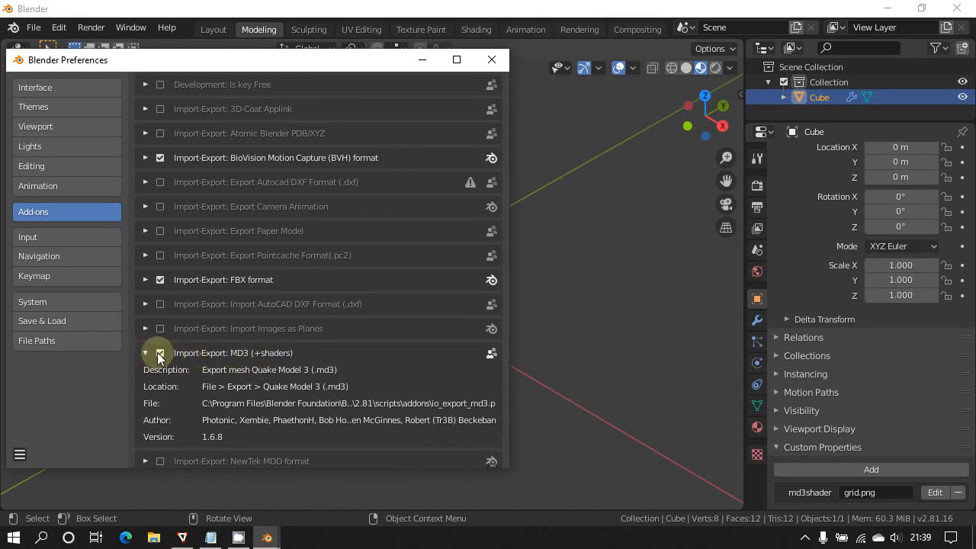
left_click(492, 60)
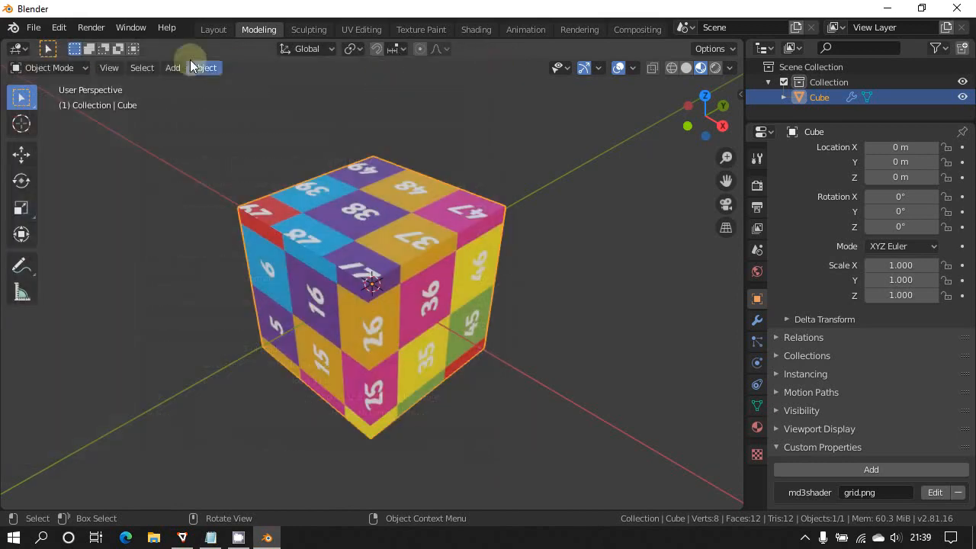
Export the cube in MD3 (+shaders) format as MD3_Export.md3 into the MD3_Export folder on the Desktop
left_click(35, 29)
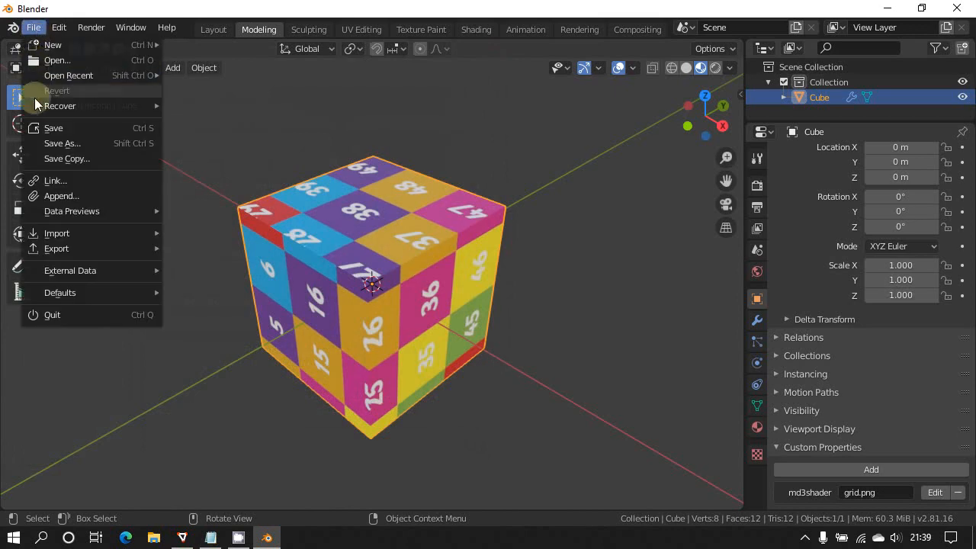
mouse_move(73, 250)
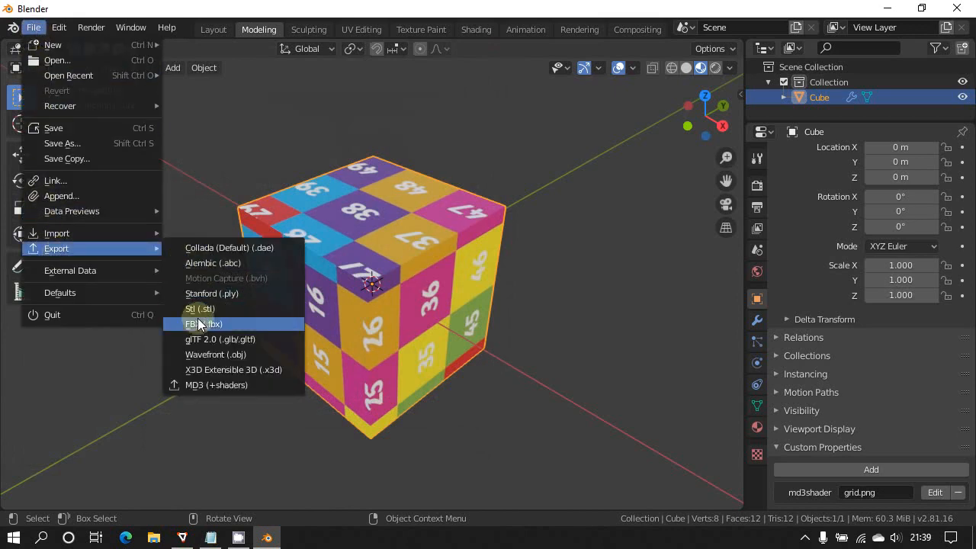
left_click(194, 384)
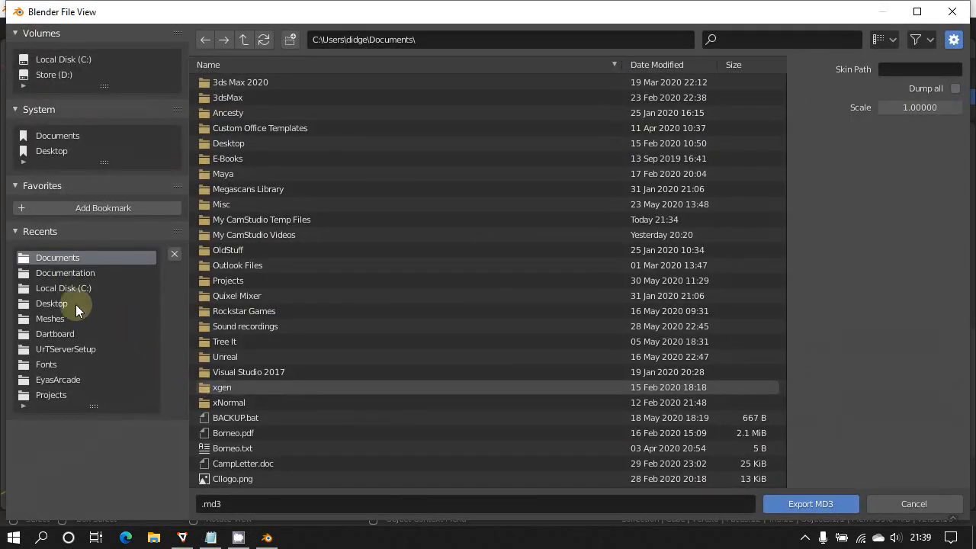
left_click(52, 303)
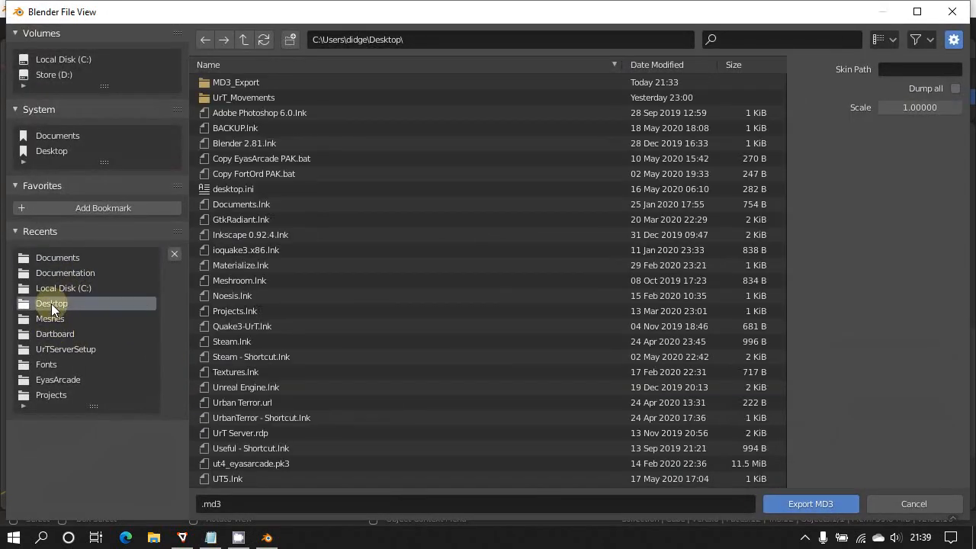
double_click(245, 81)
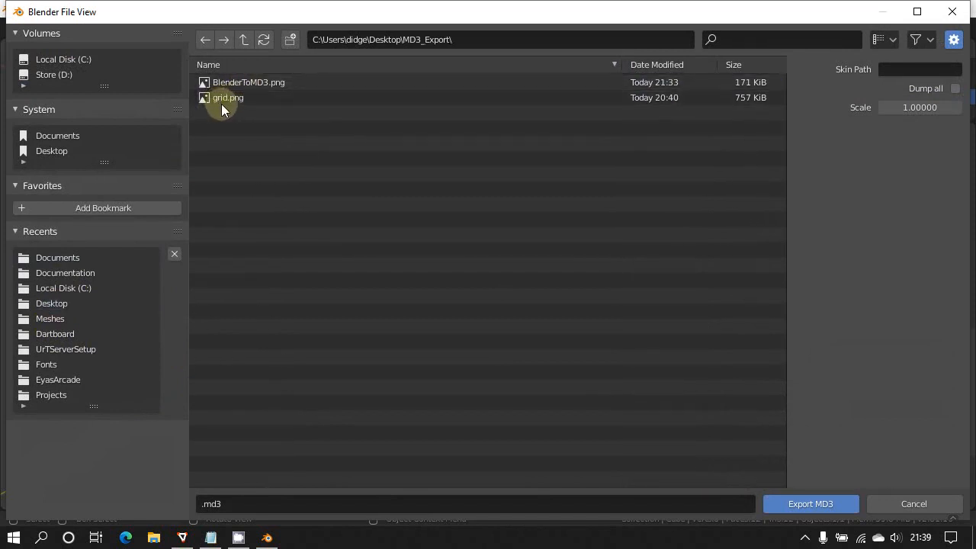
left_click(206, 505)
left_click(204, 505)
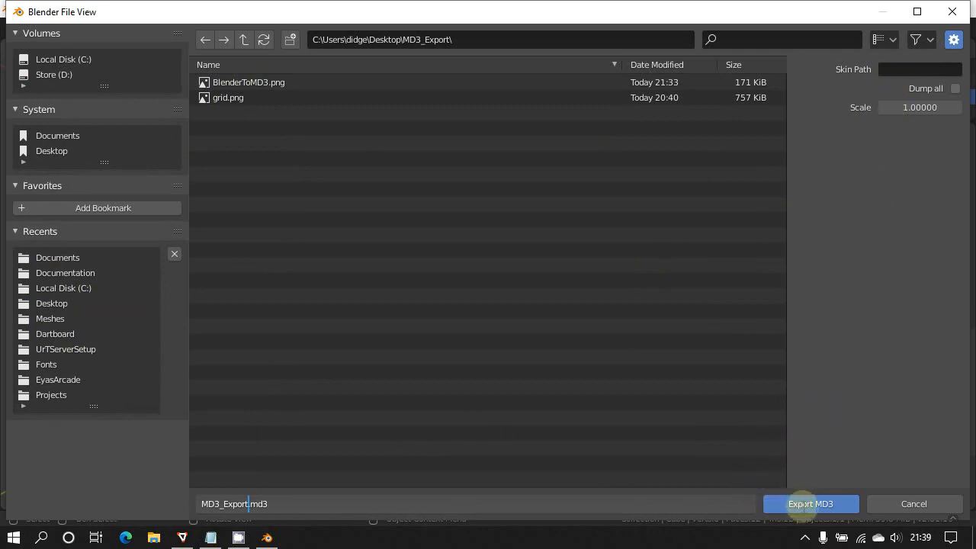
left_click(805, 508)
left_click(809, 509)
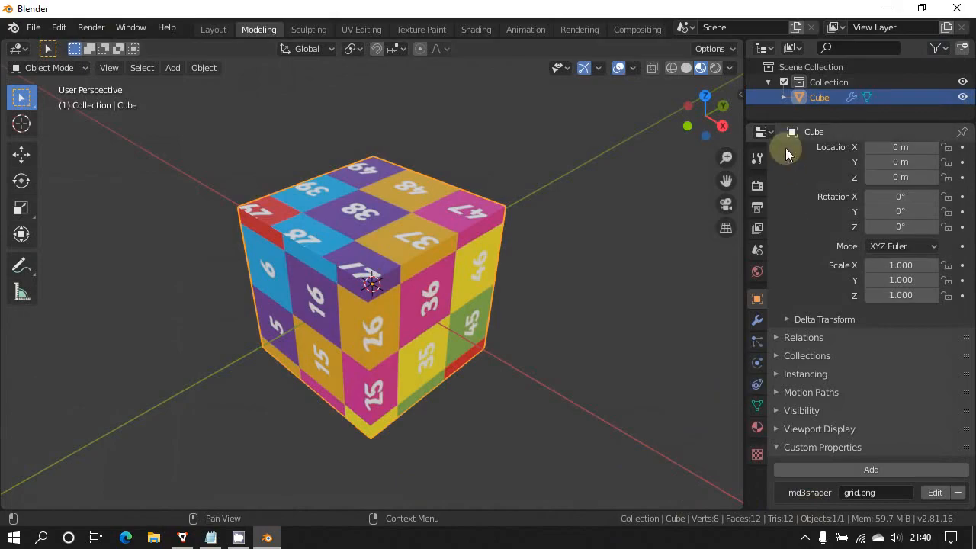
Minimize Blender, switch to Open 3D Model Viewer and maximize its window
left_click(887, 9)
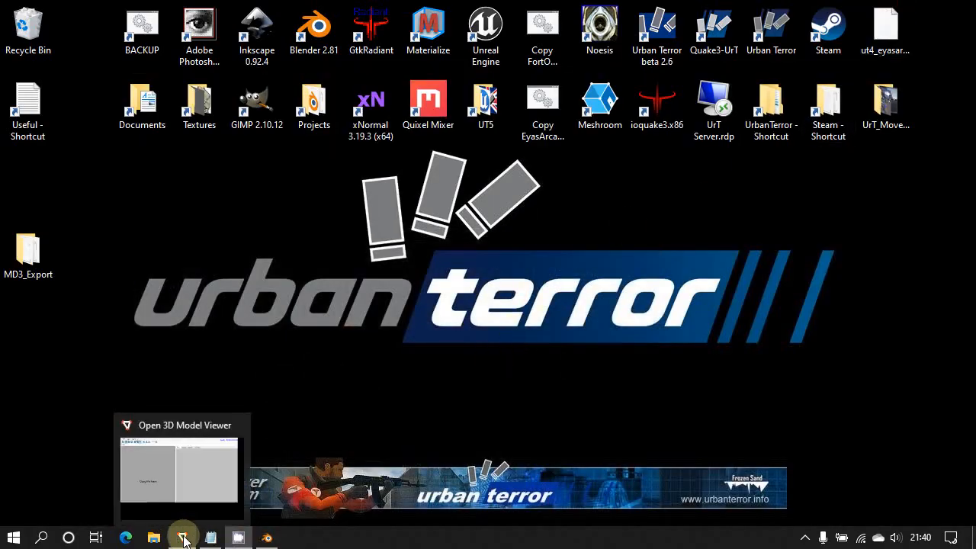
left_click(184, 539)
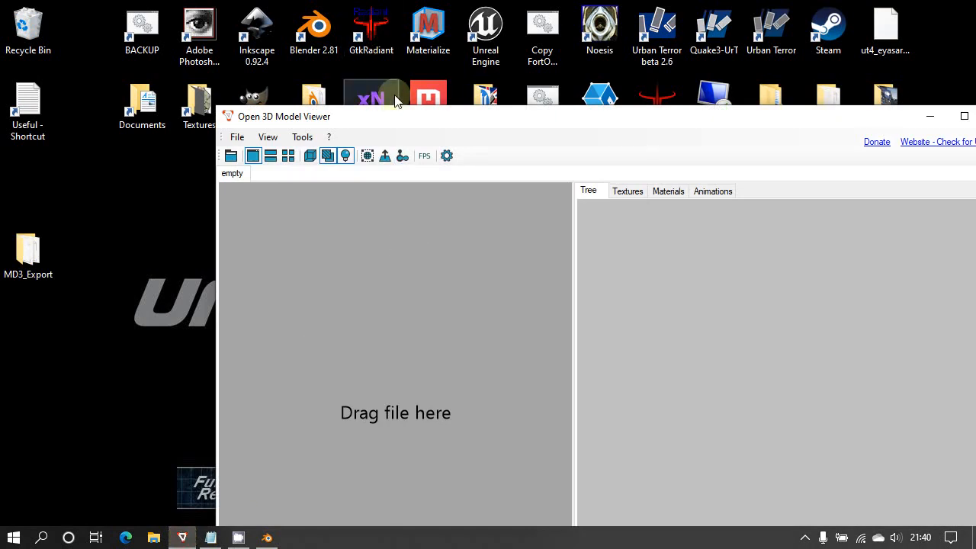
left_click_drag(395, 116, 278, 12)
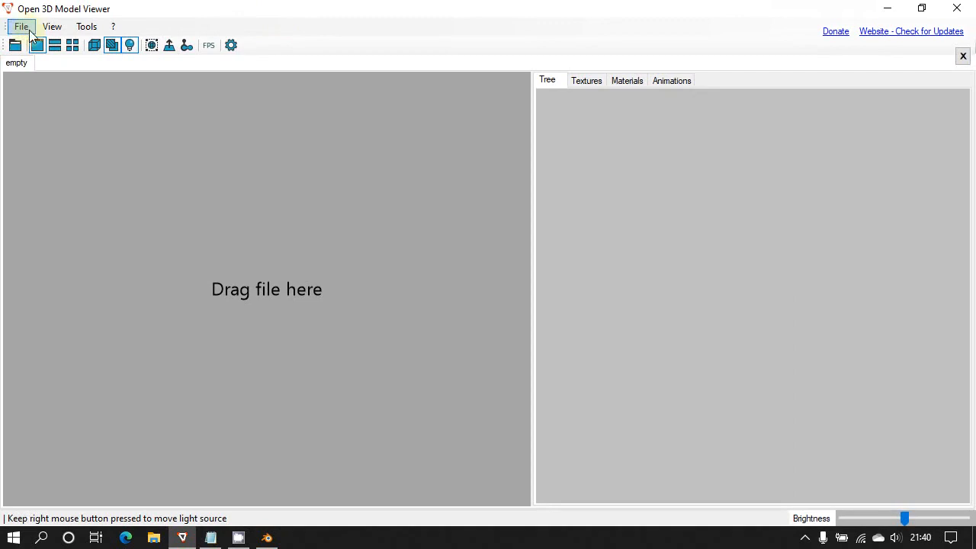
Open MD3_Export.md3 from the MD3_Export folder on the Desktop
left_click(22, 27)
left_click(40, 43)
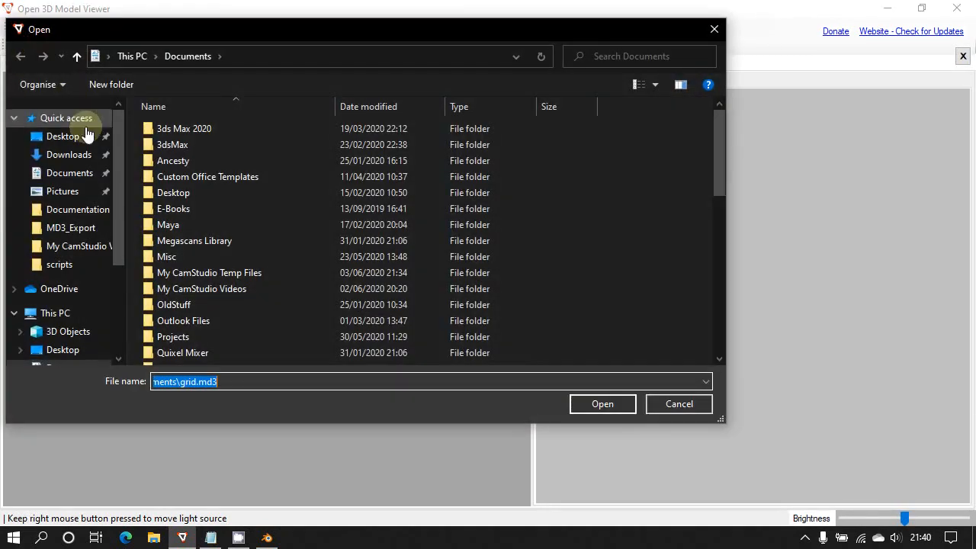
left_click(63, 136)
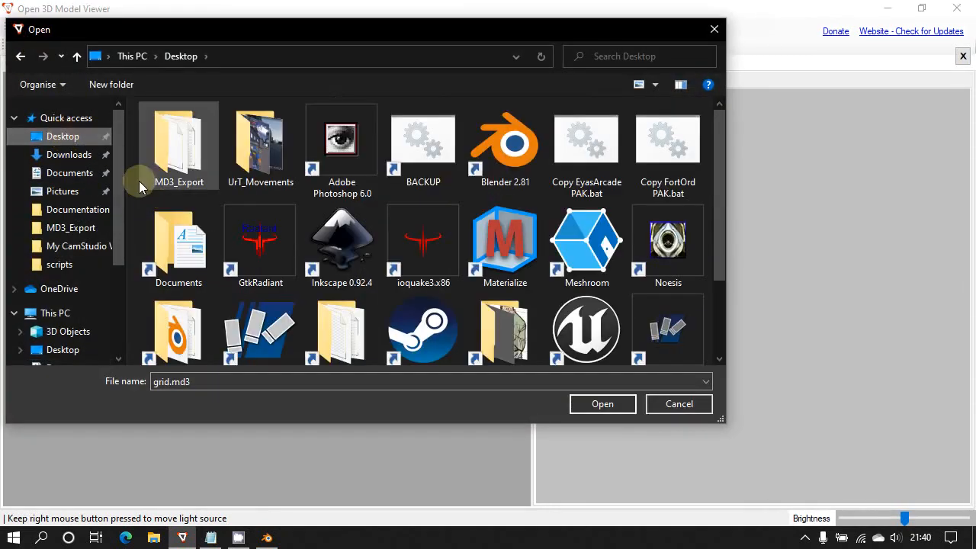
double_click(179, 149)
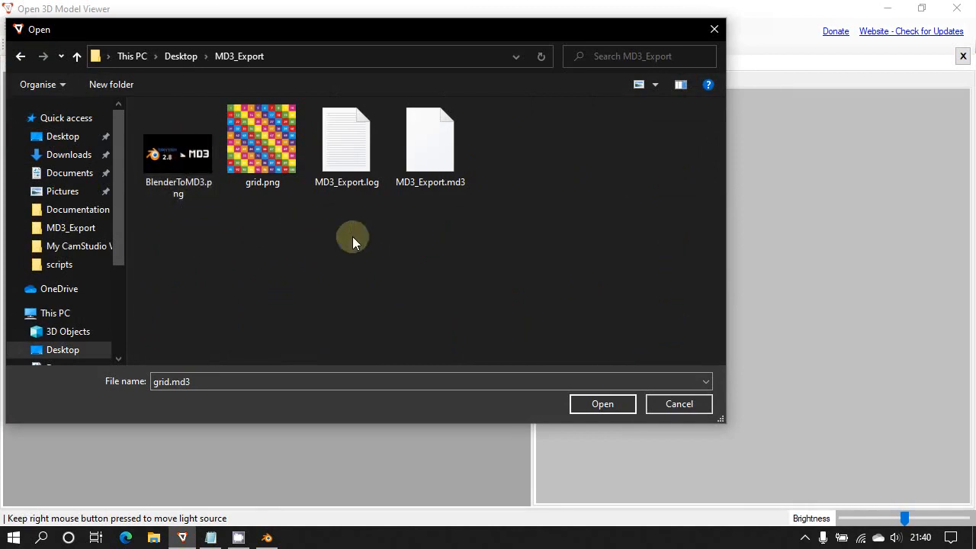
left_click(434, 156)
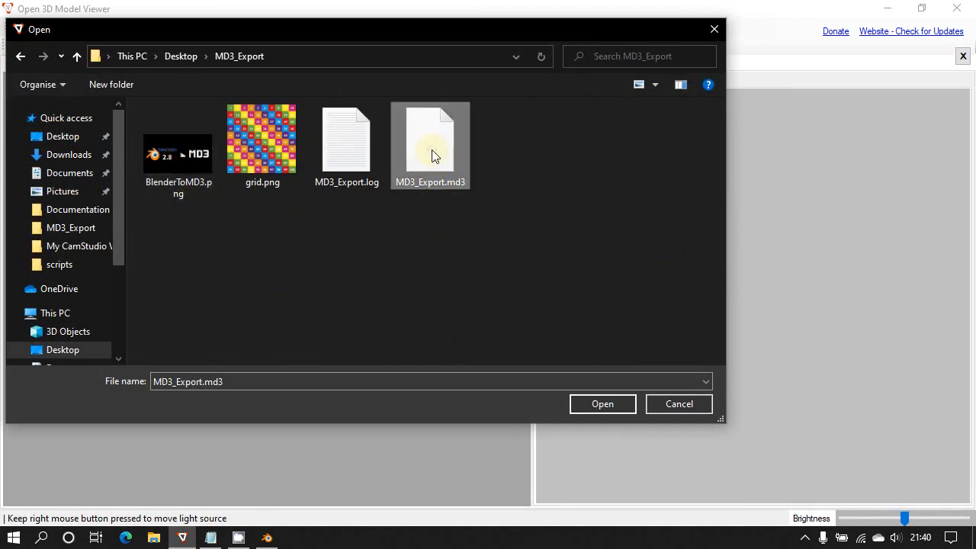
left_click(583, 404)
Examine the exported cube from another angle, along with its mesh details and its material
scroll(333, 317, "down", 3)
left_click_drag(332, 311, 446, 180)
left_click(508, 137)
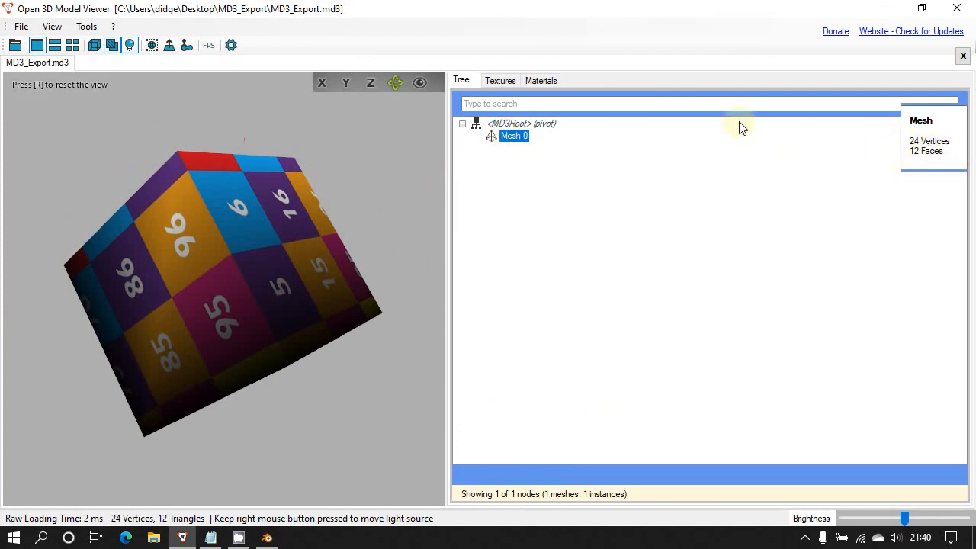
left_click(539, 82)
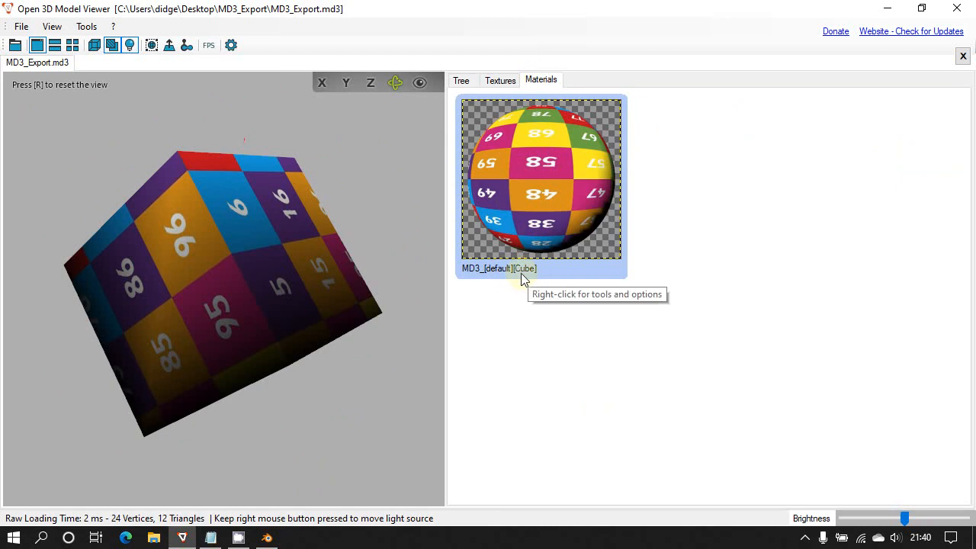
Check the cube in Blender, and examine the exported model's grid.png texture in Open 3D Model Viewer
left_click(266, 538)
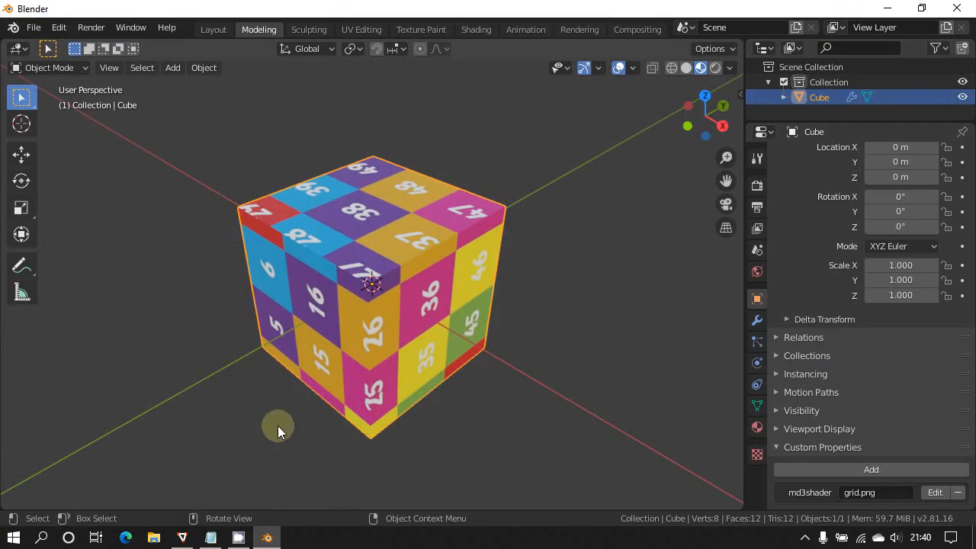
left_click(182, 538)
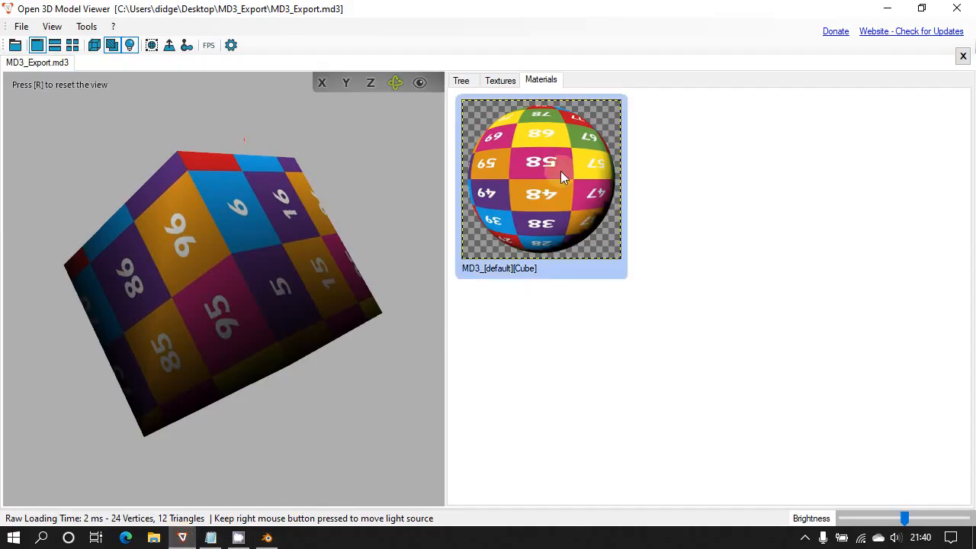
left_click(502, 81)
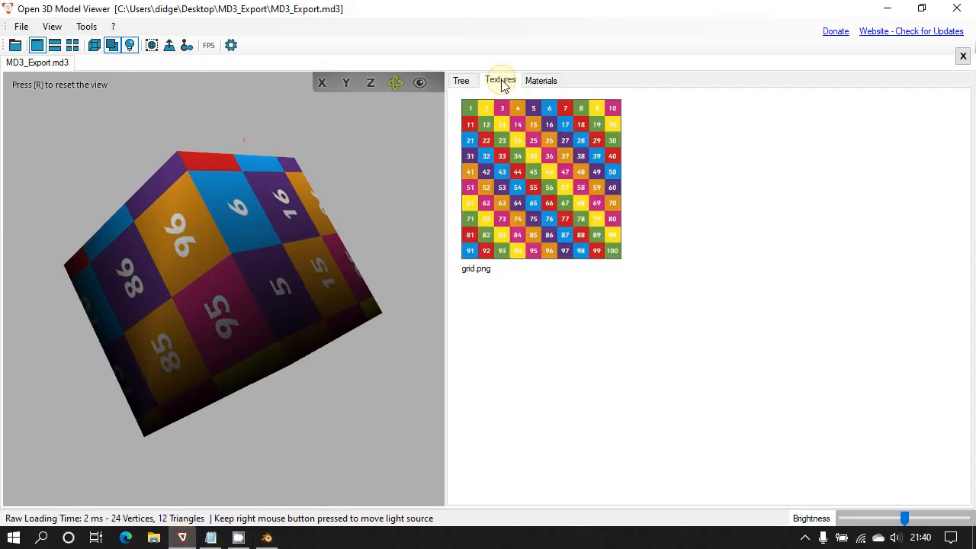
left_click(509, 128)
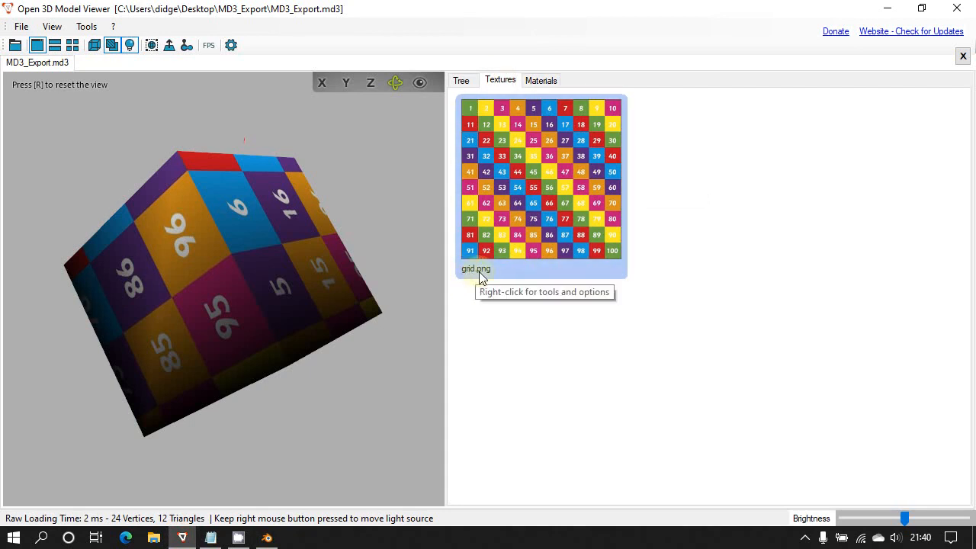
Review the cube's md3shader property in Blender, and inspect the exported cube's other sides in Open 3D Model Viewer
left_click(266, 537)
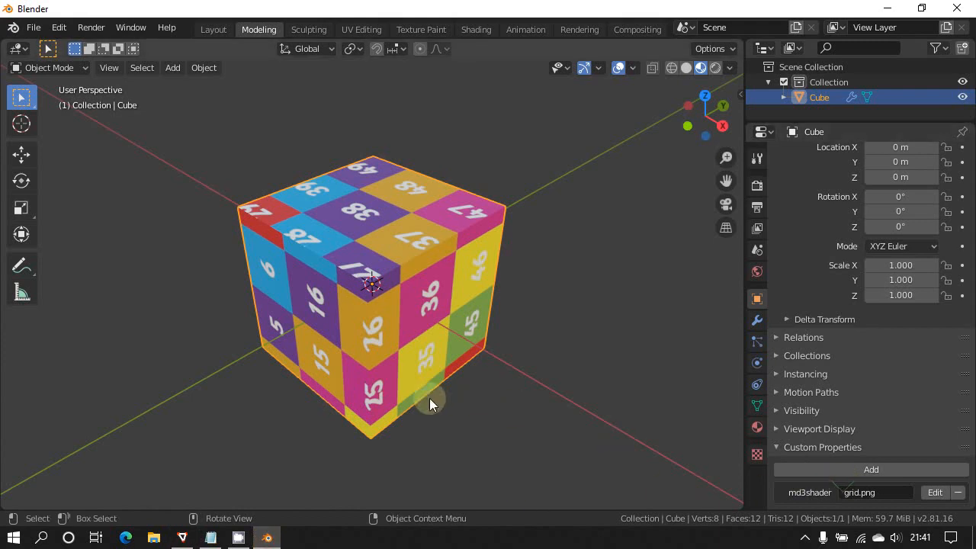
left_click(182, 538)
left_click_drag(208, 411, 434, 234)
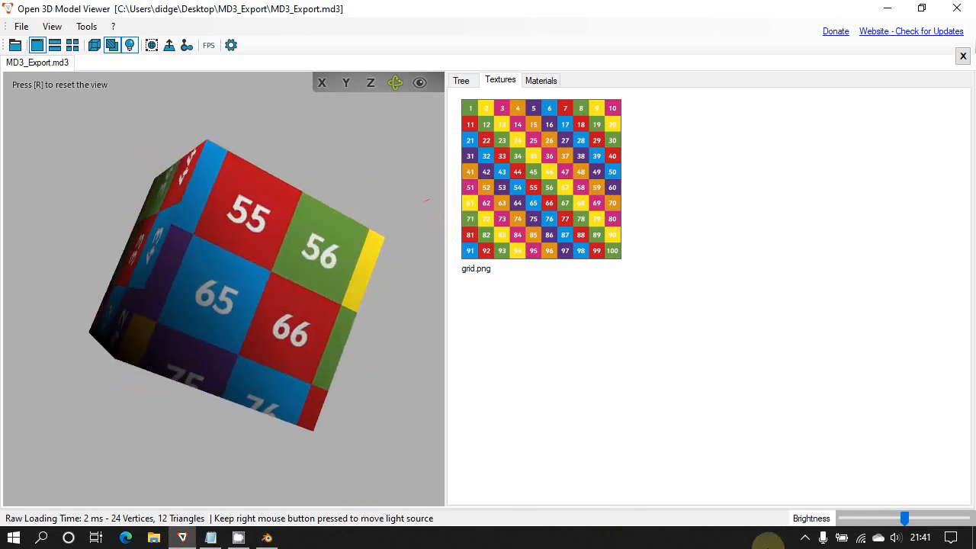
left_click(805, 540)
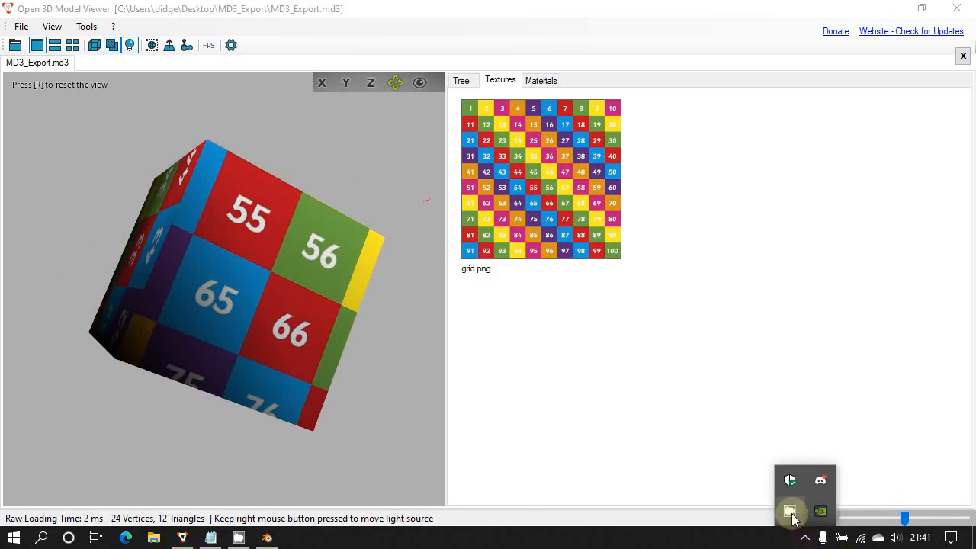